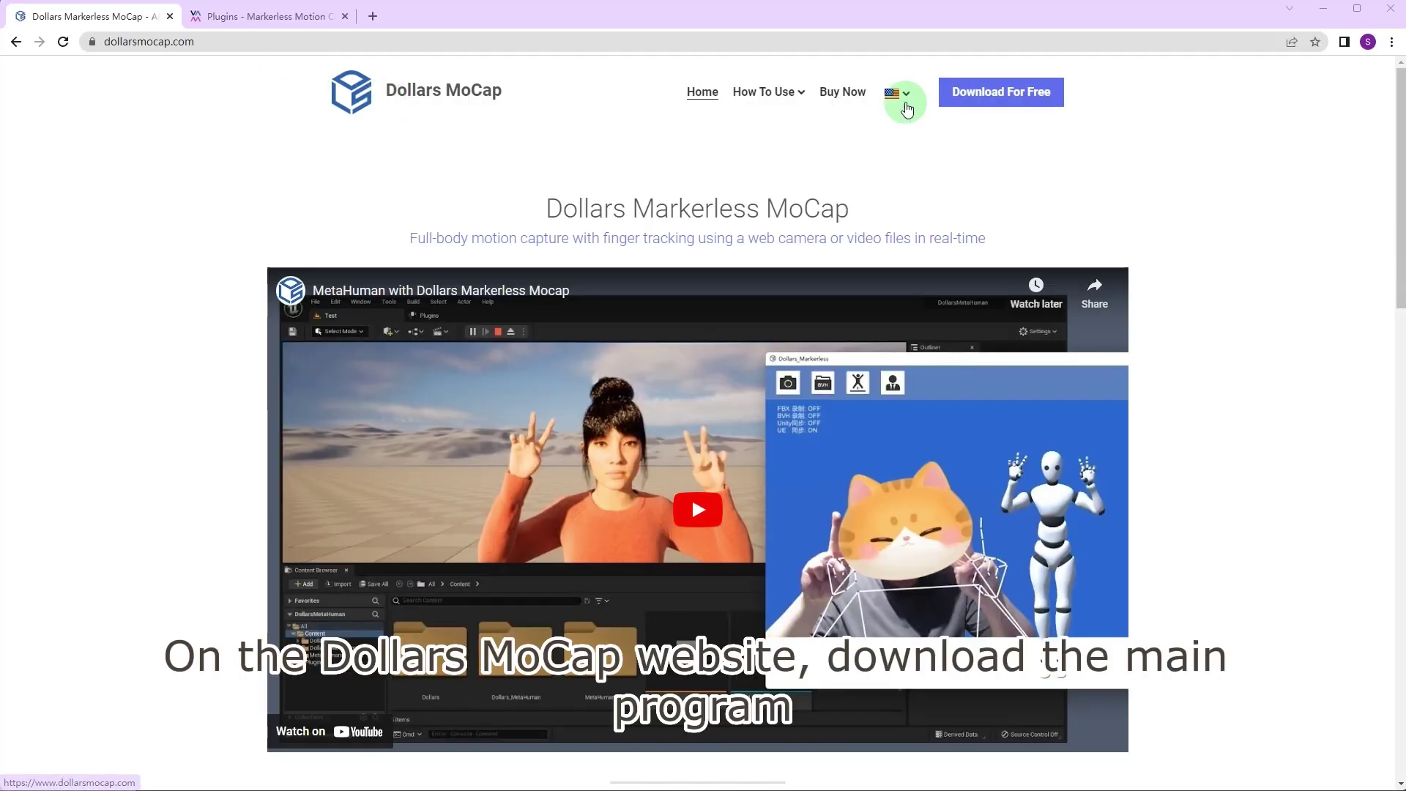
Open dollarsmocap.com/download from the site header's Download For Free link.
left_click(983, 92)
scroll(901, 295, "down", 2)
scroll(625, 301, "up", 2)
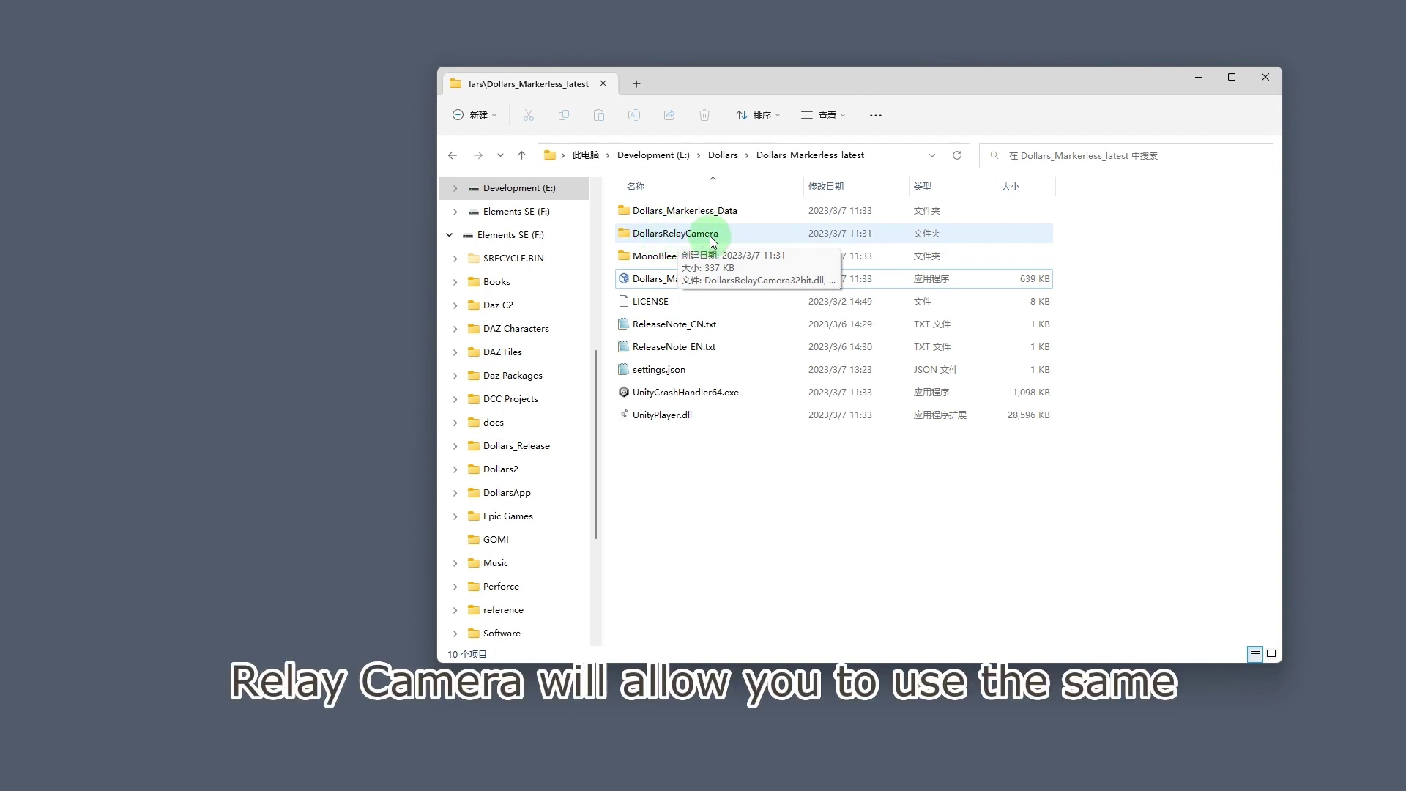
Run DollarsRelayCamera's Install.bat as administrator and accept both 32-bit and 64-bit registration successes.
double_click(708, 234)
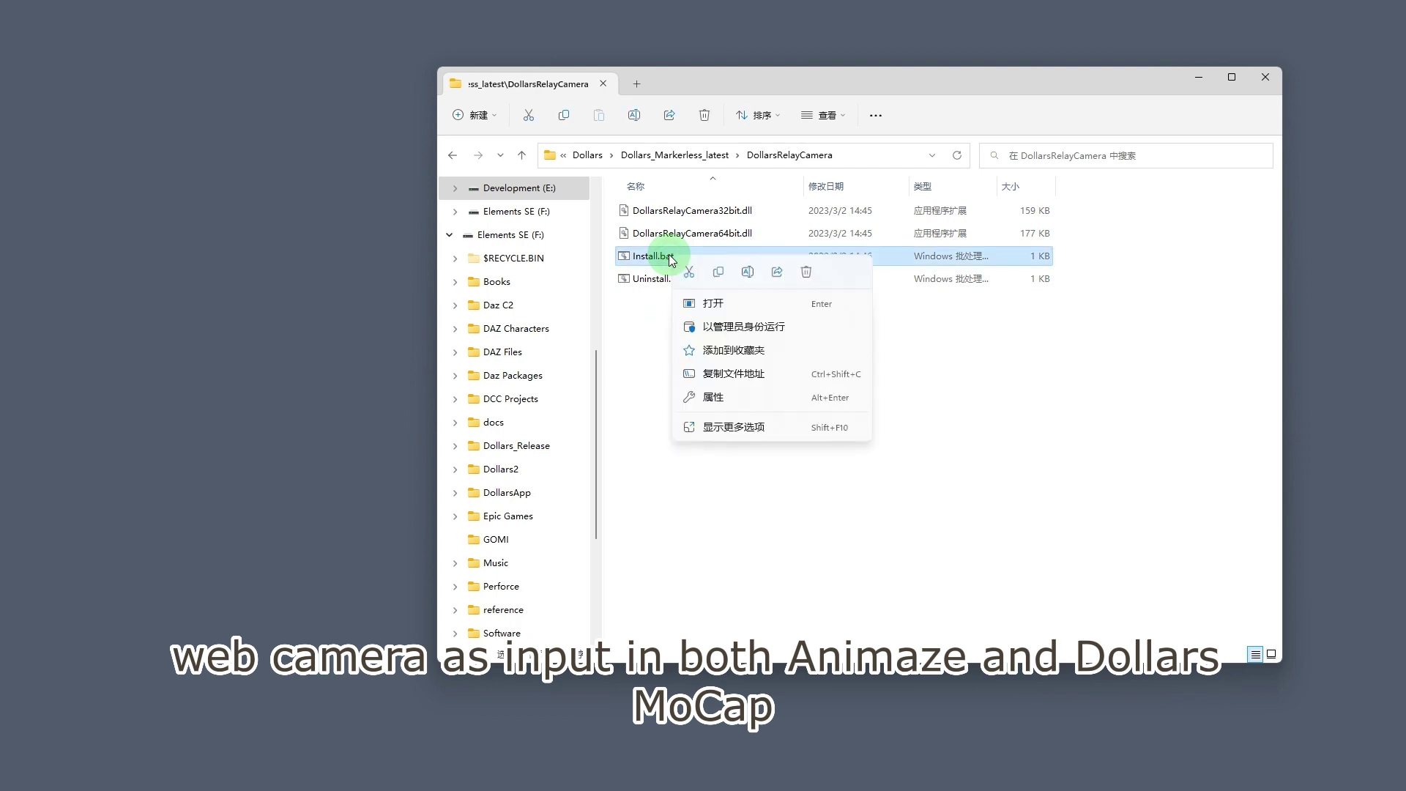
left_click(819, 328)
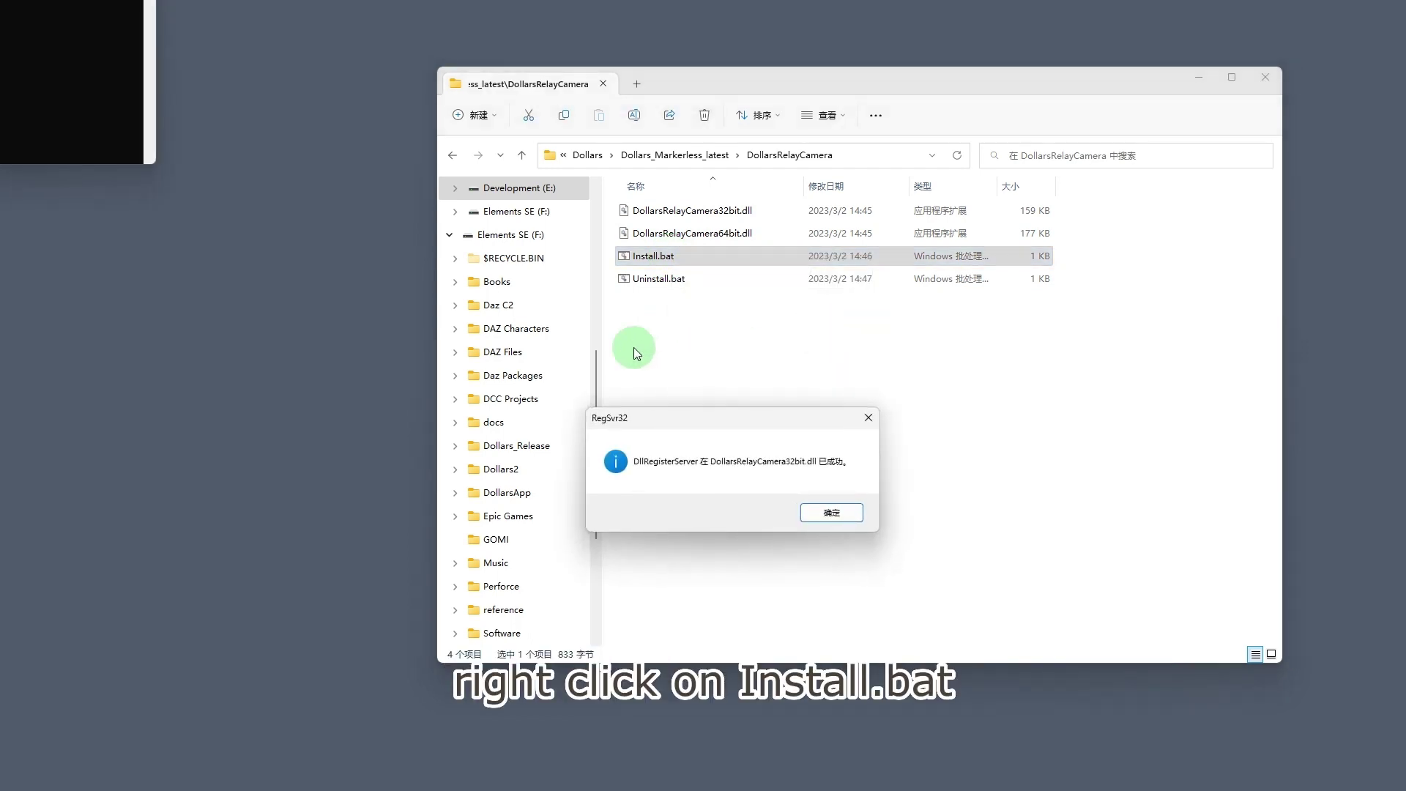
left_click(859, 513)
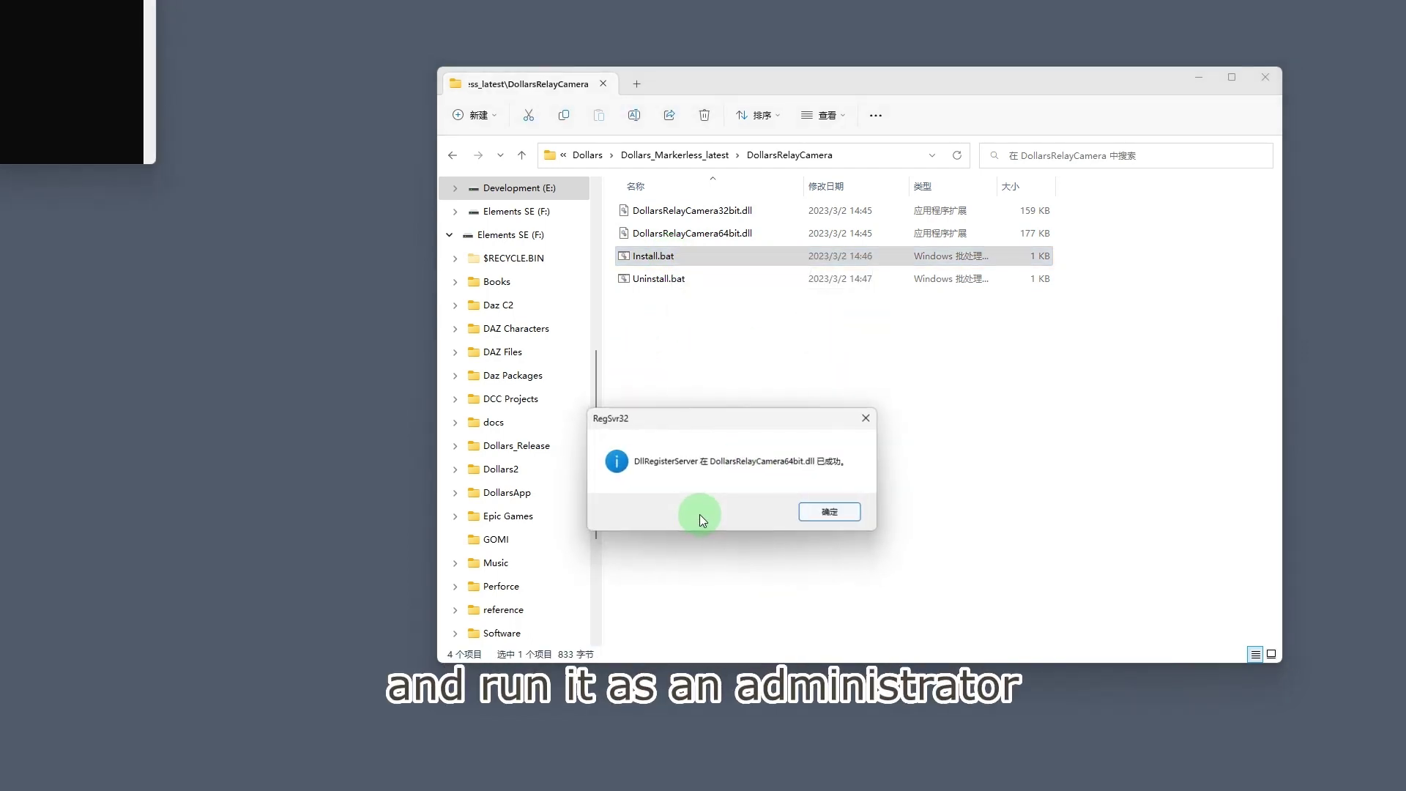
left_click(837, 515)
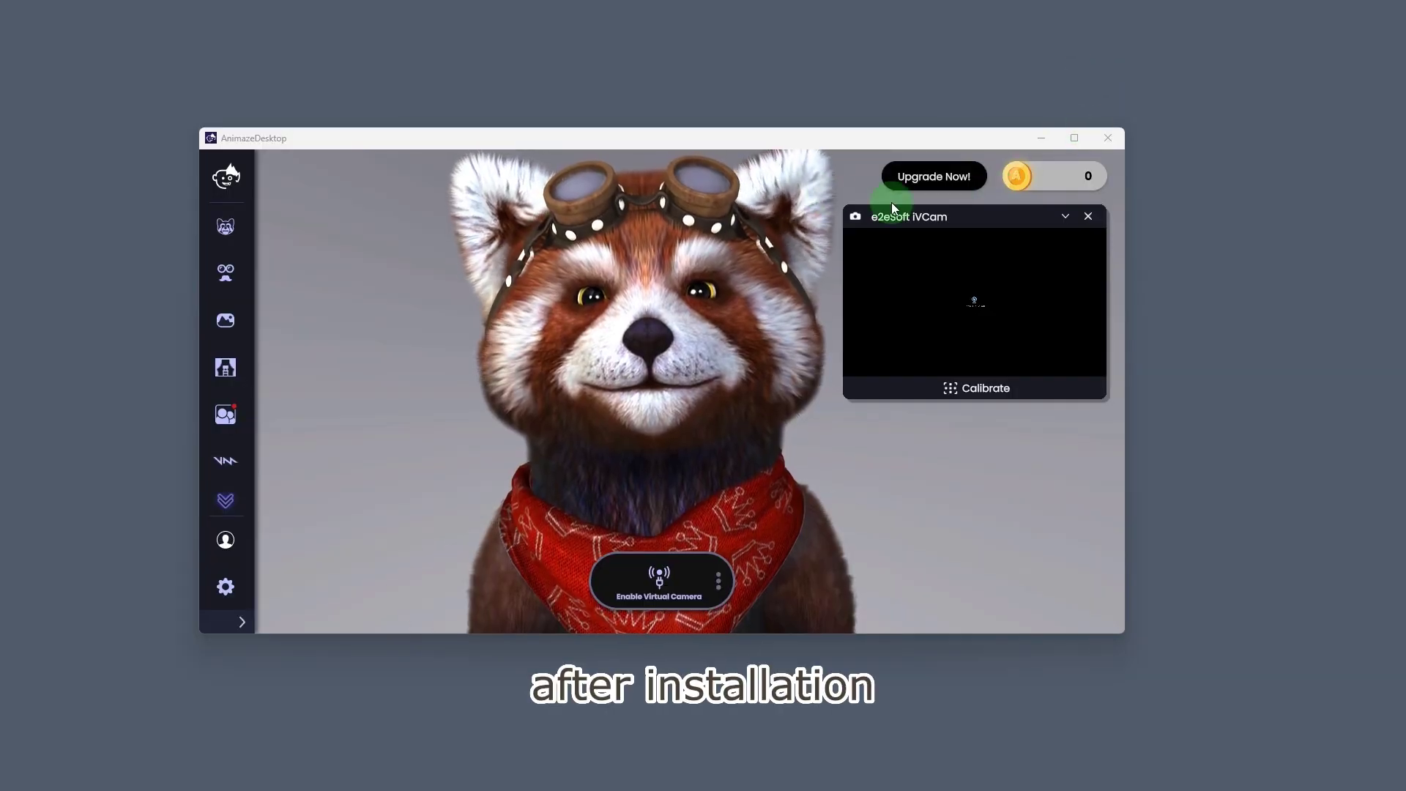
Replace e2eSoft iVCam with Dollars Relay Camera in Animaze's camera selector.
left_click(946, 220)
scroll(998, 276, "down", 3)
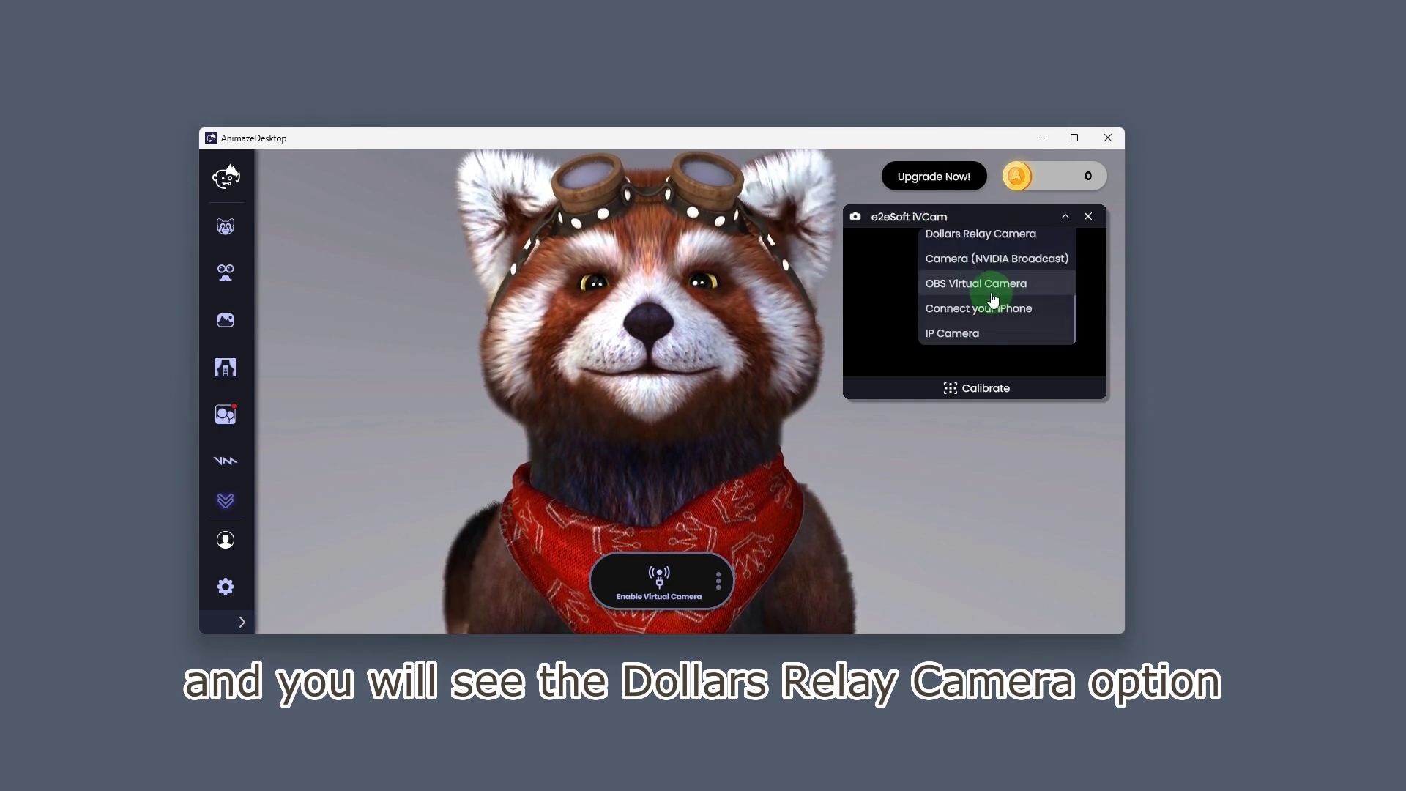
left_click(1002, 236)
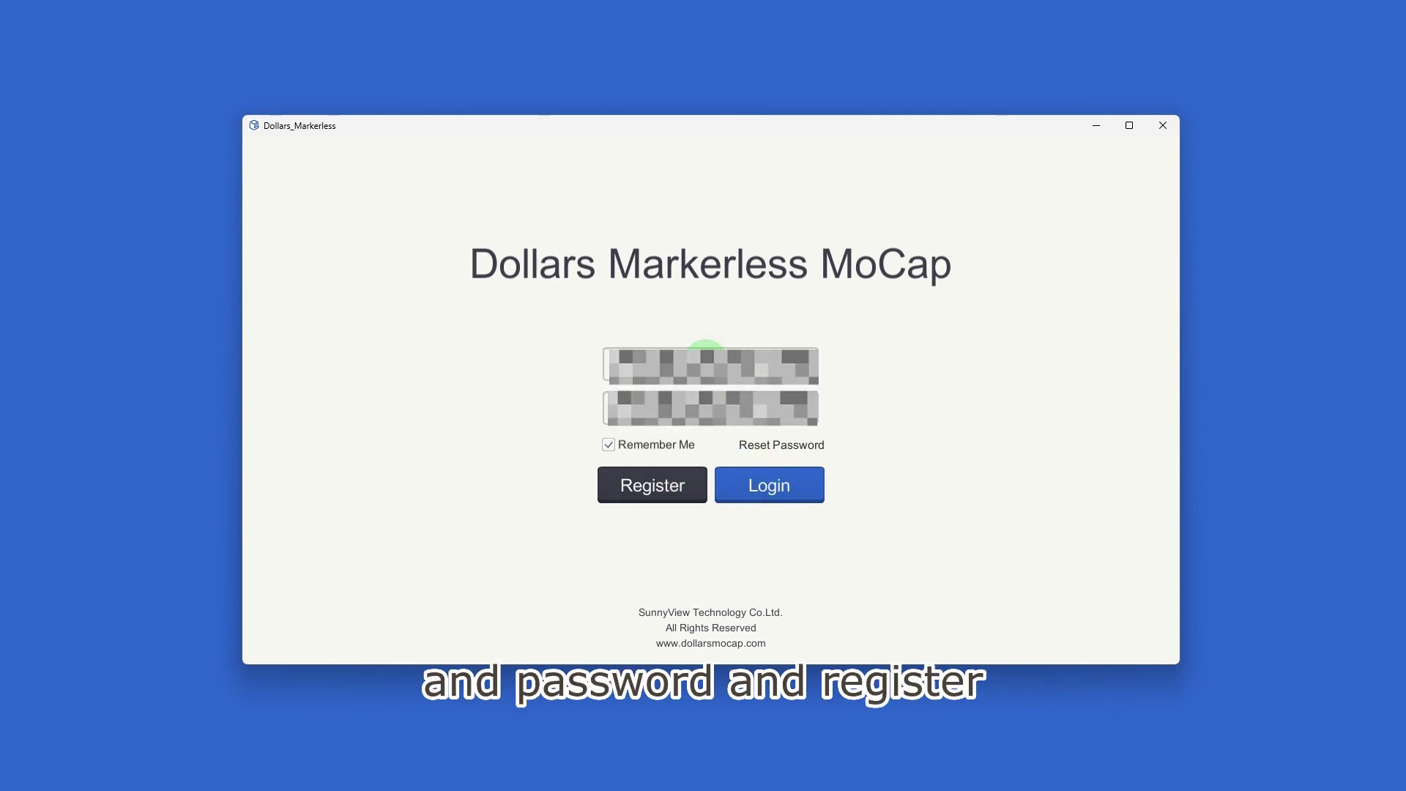
Log in to Dollars MoCap with the entered account e-mail and password.
left_click(768, 482)
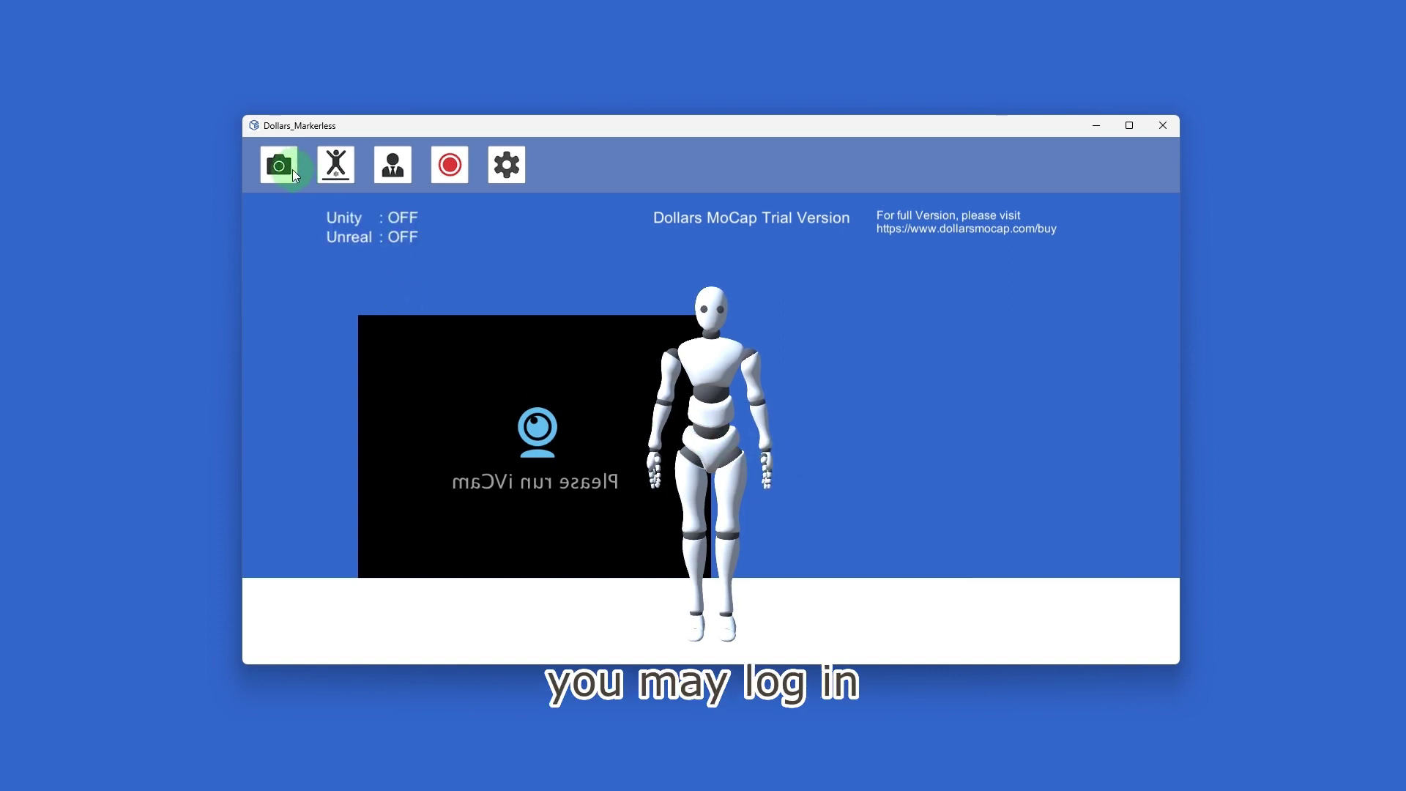
left_click(288, 167)
left_click(755, 240)
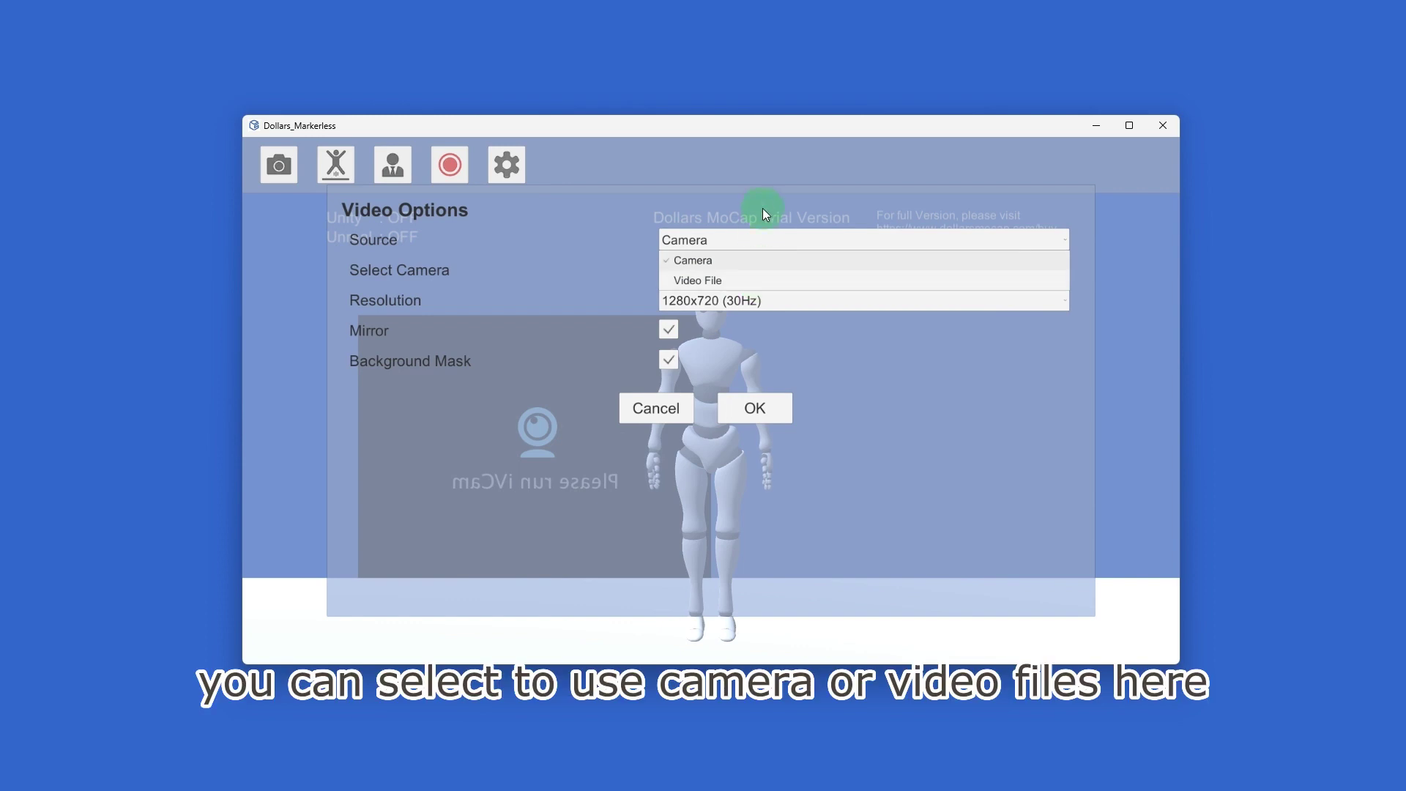
left_click(758, 271)
left_click(759, 270)
scroll(781, 302, "down", 1)
scroll(780, 302, "down", 2)
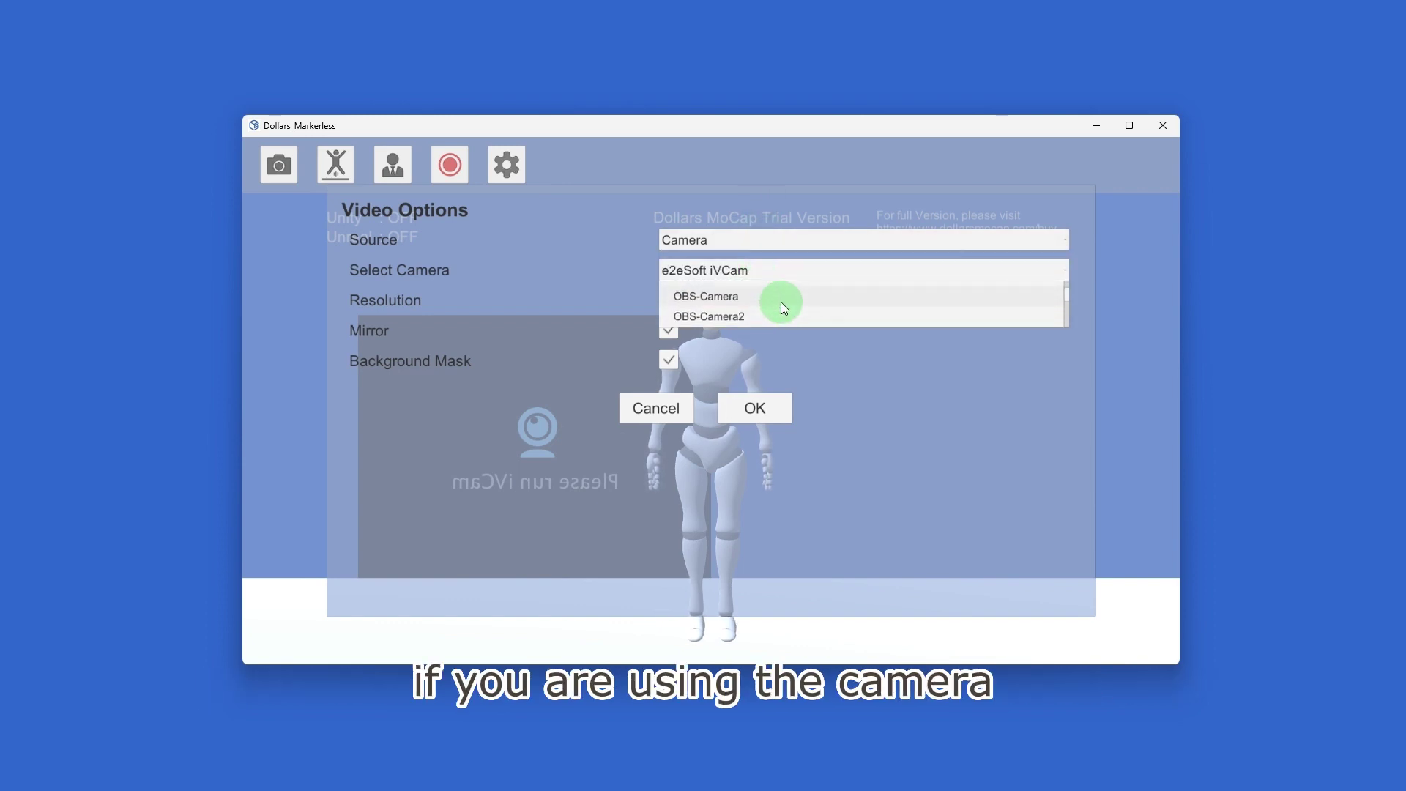
scroll(781, 302, "up", 1)
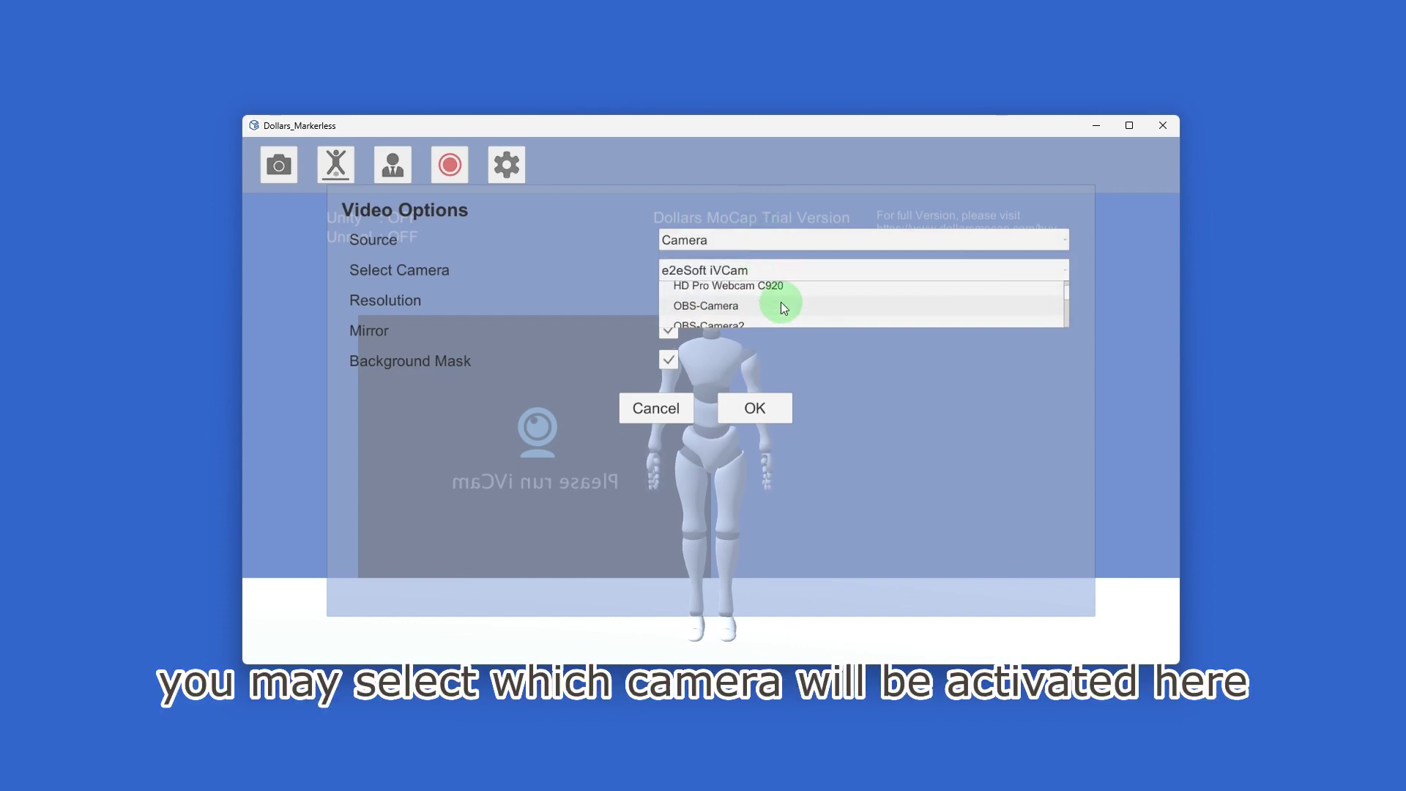
left_click(789, 202)
left_click(670, 411)
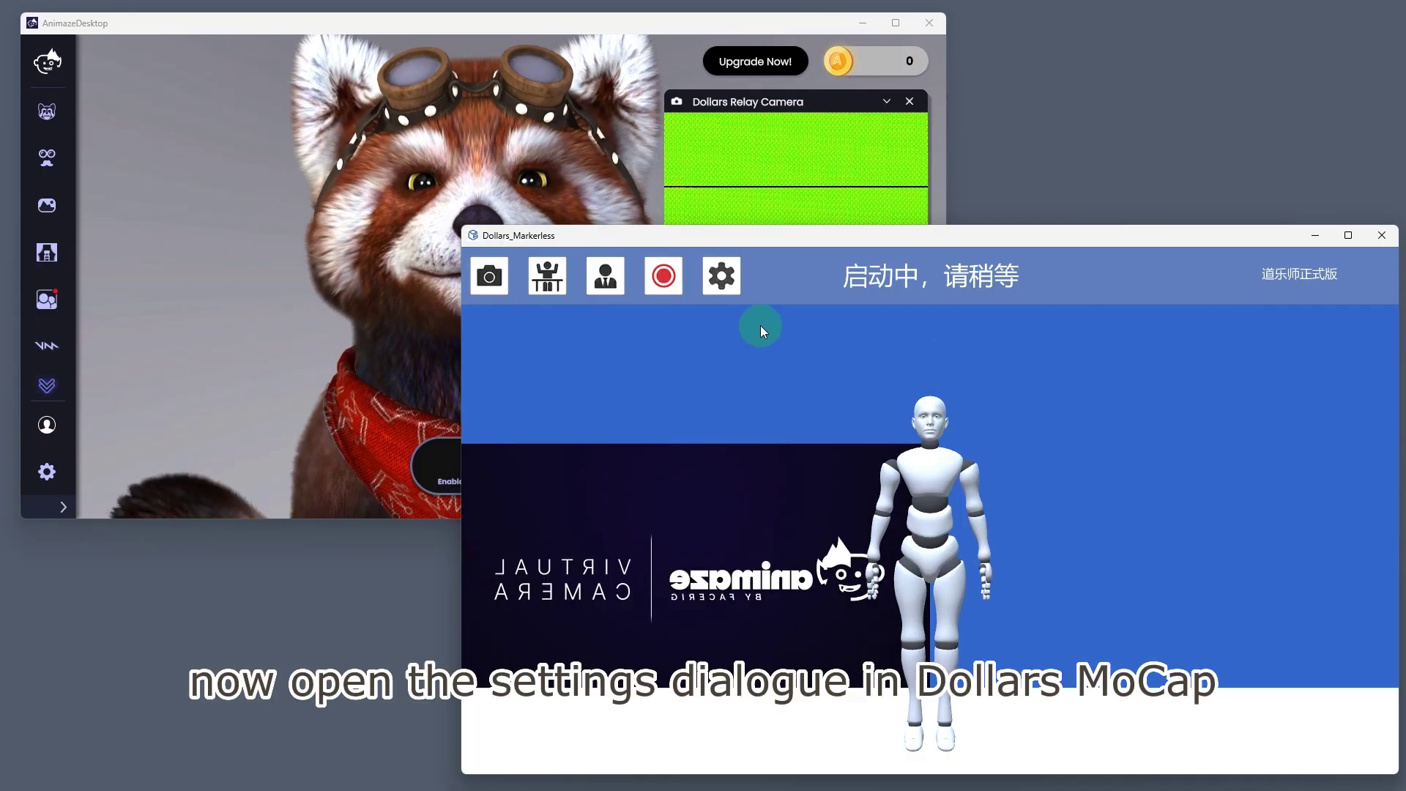
Enable the 转播摄像头 (relay camera) option in Dollars MoCap settings.
left_click(721, 275)
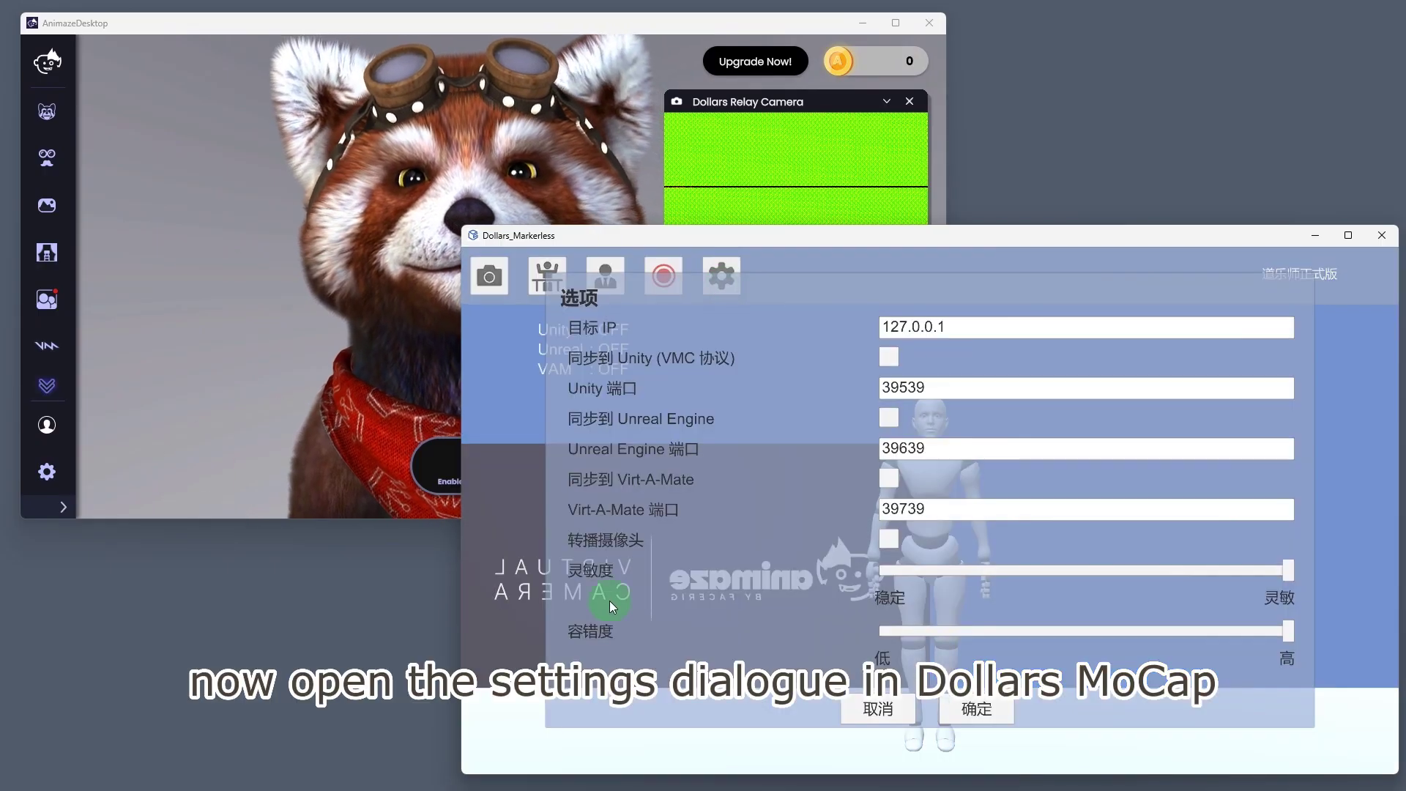
left_click(886, 540)
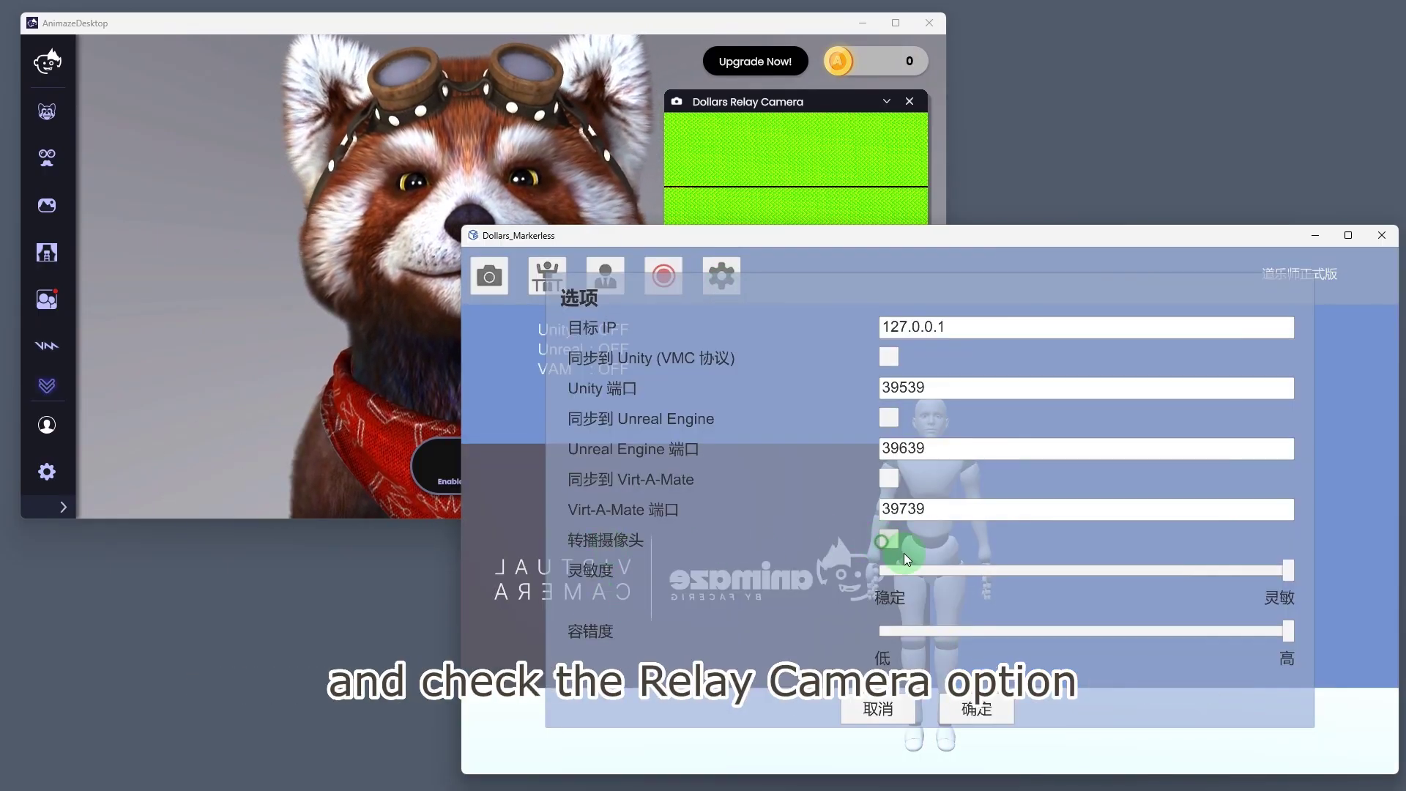
left_click(987, 709)
Capture from Camera (NVIDIA Broadcast), then calibrate tracking on Animaze's relay feed.
left_click(489, 275)
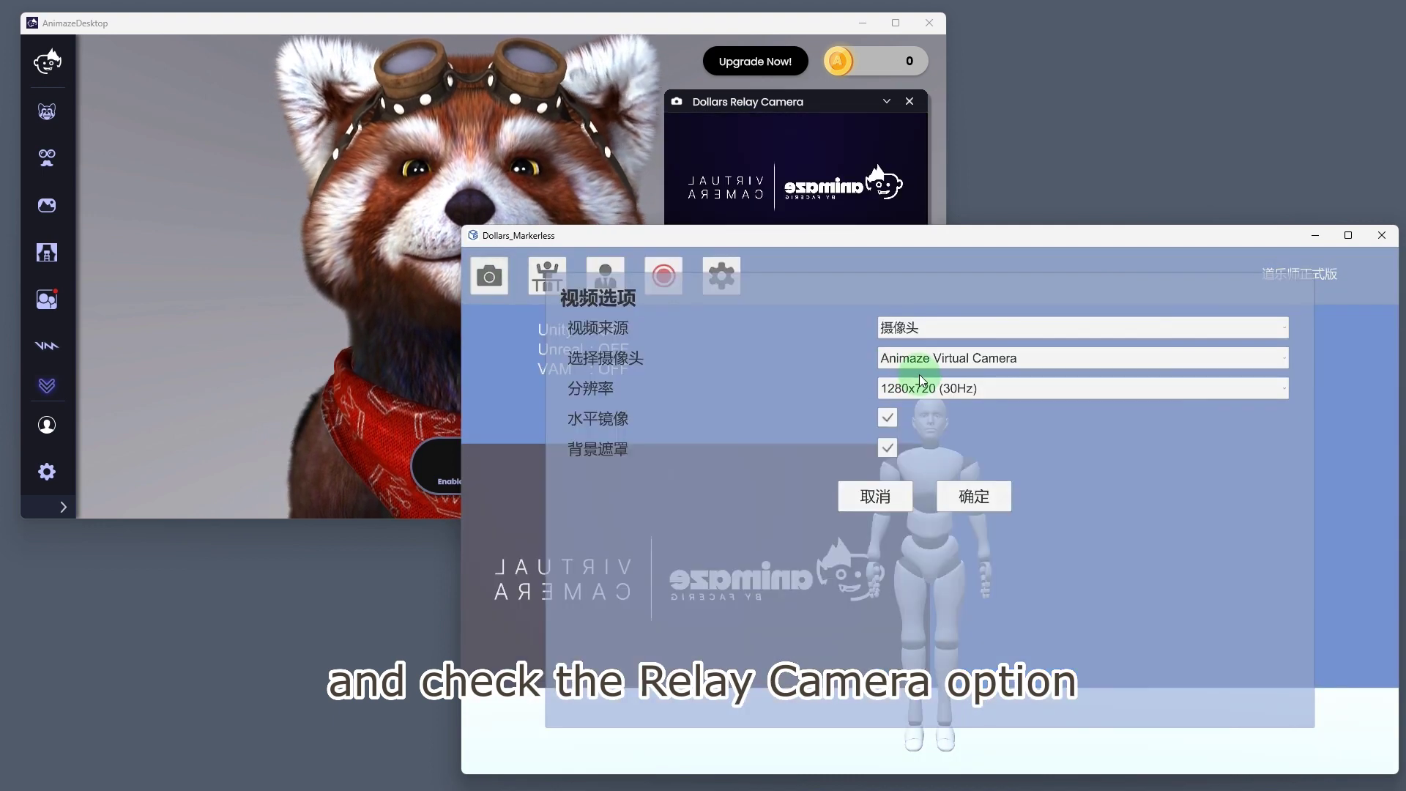
left_click(952, 358)
scroll(1062, 385, "down", 5)
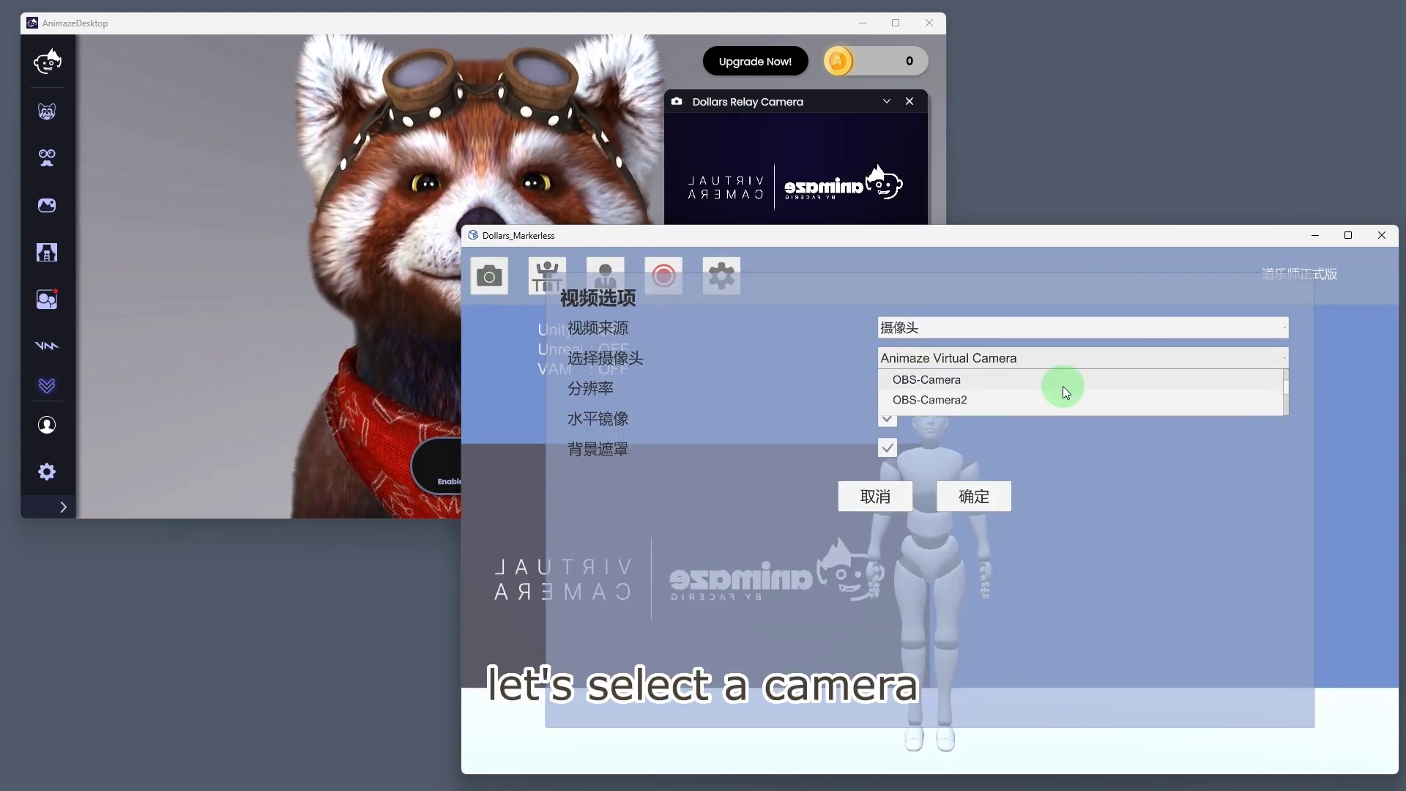
left_click(1052, 385)
left_click(977, 496)
left_click(595, 38)
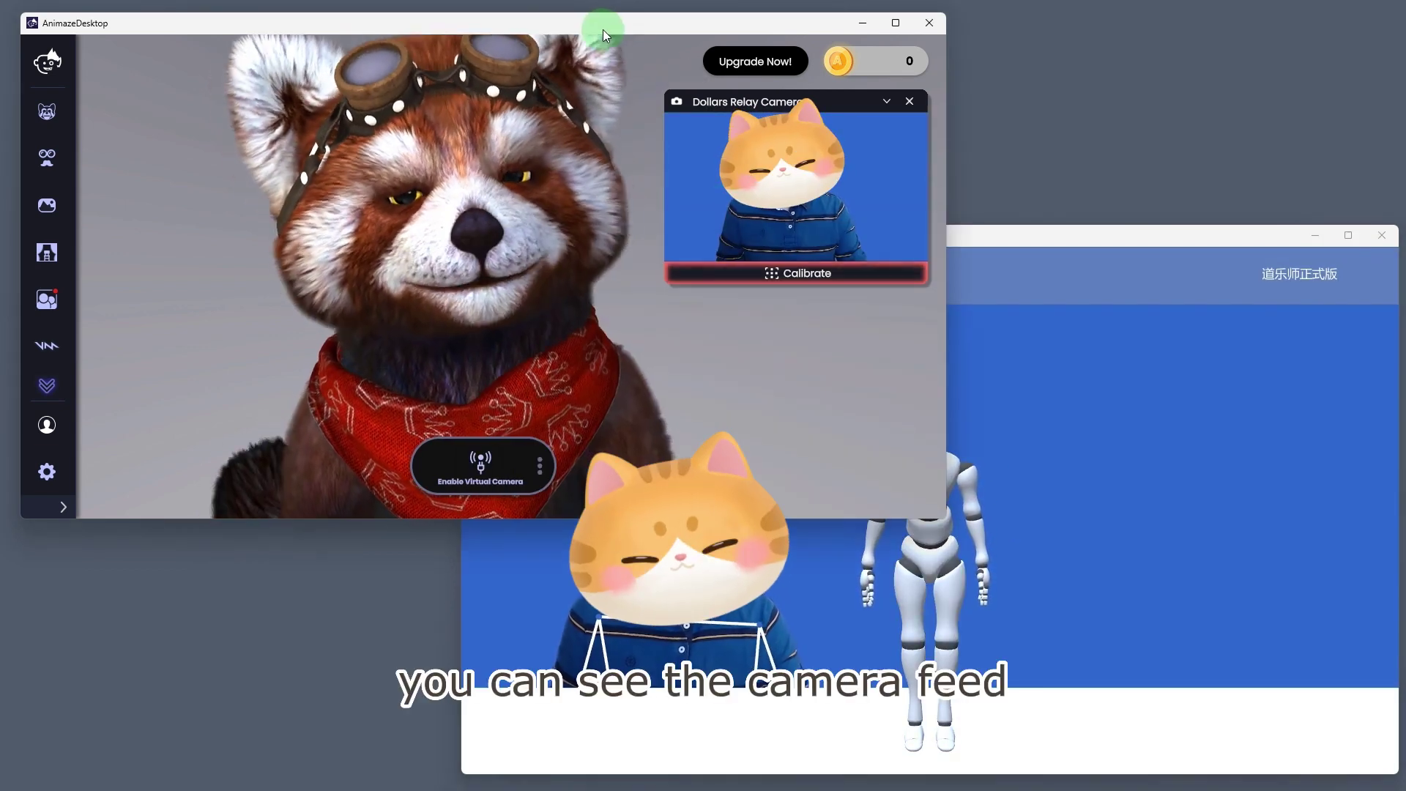
left_click(848, 265)
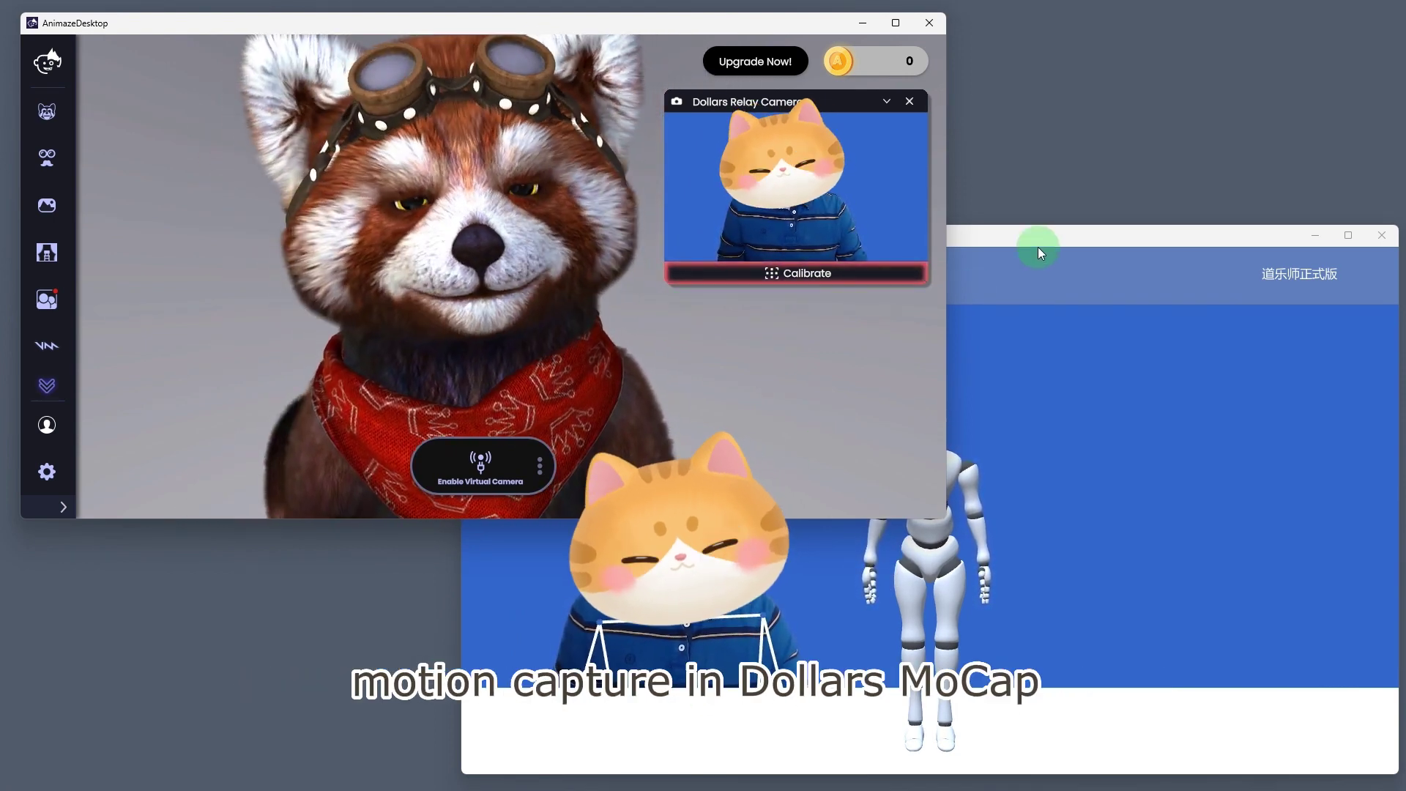
Turn on 同步到 Unity (VMC 协议) sync on port 39539 and return to Animaze.
left_click(1004, 266)
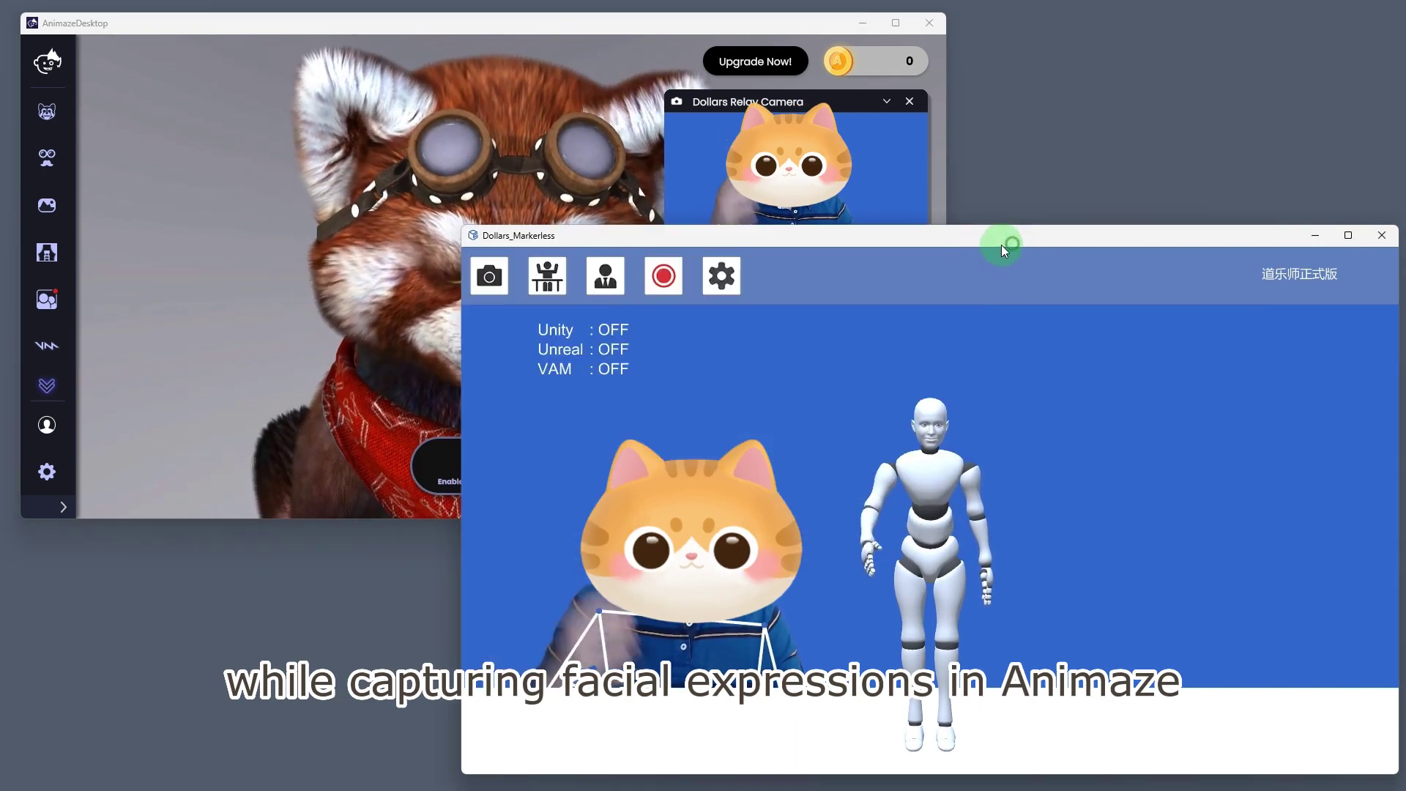
left_click(722, 276)
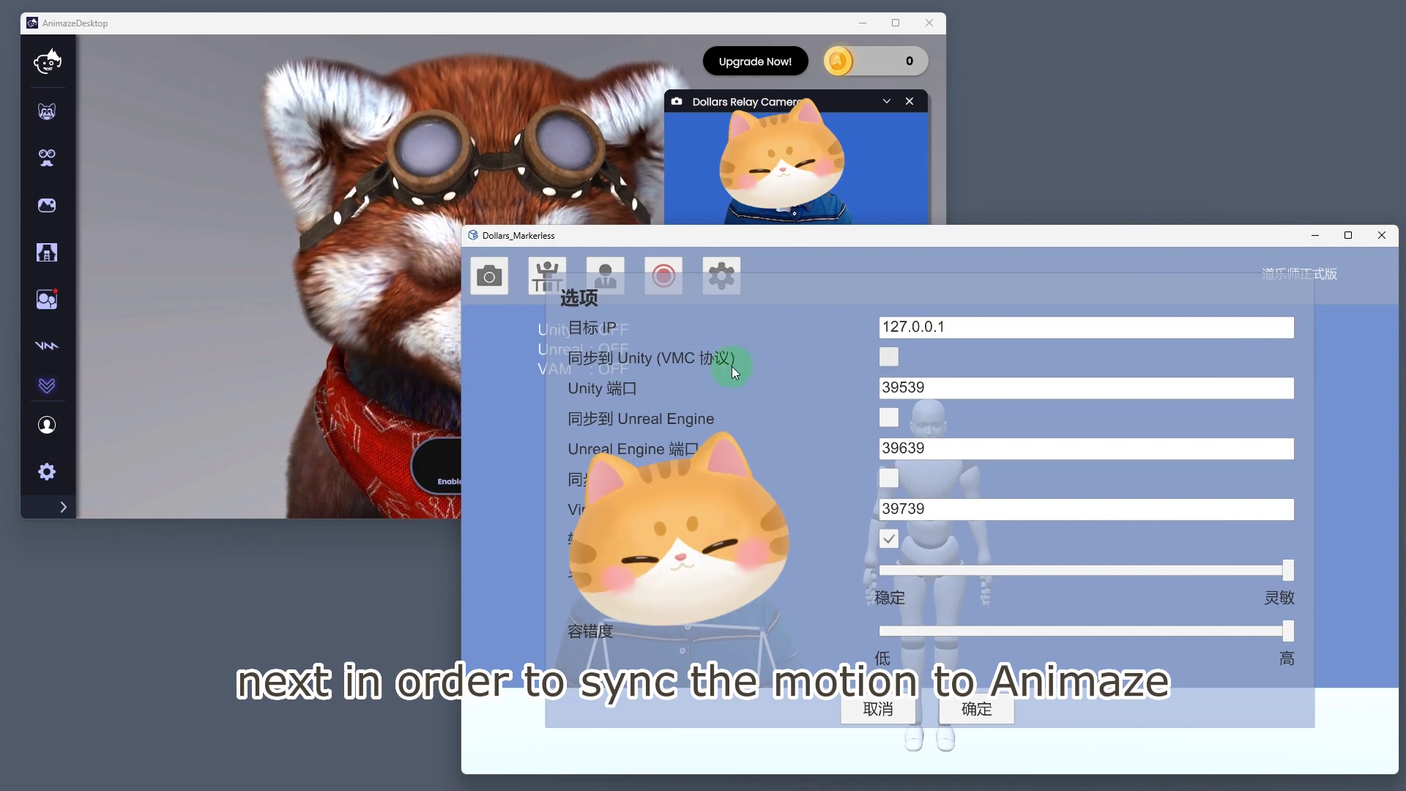
left_click(887, 358)
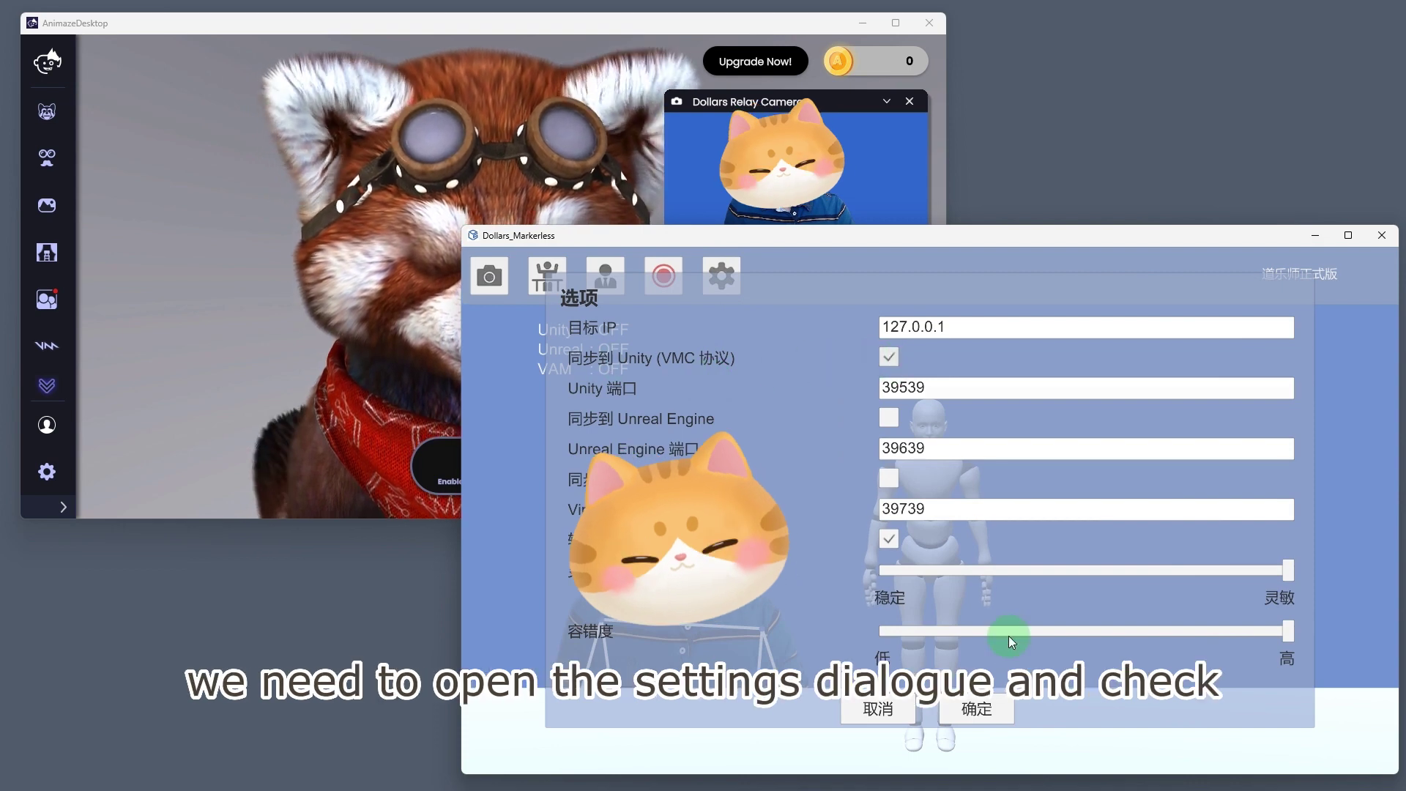
left_click(980, 710)
left_click(441, 65)
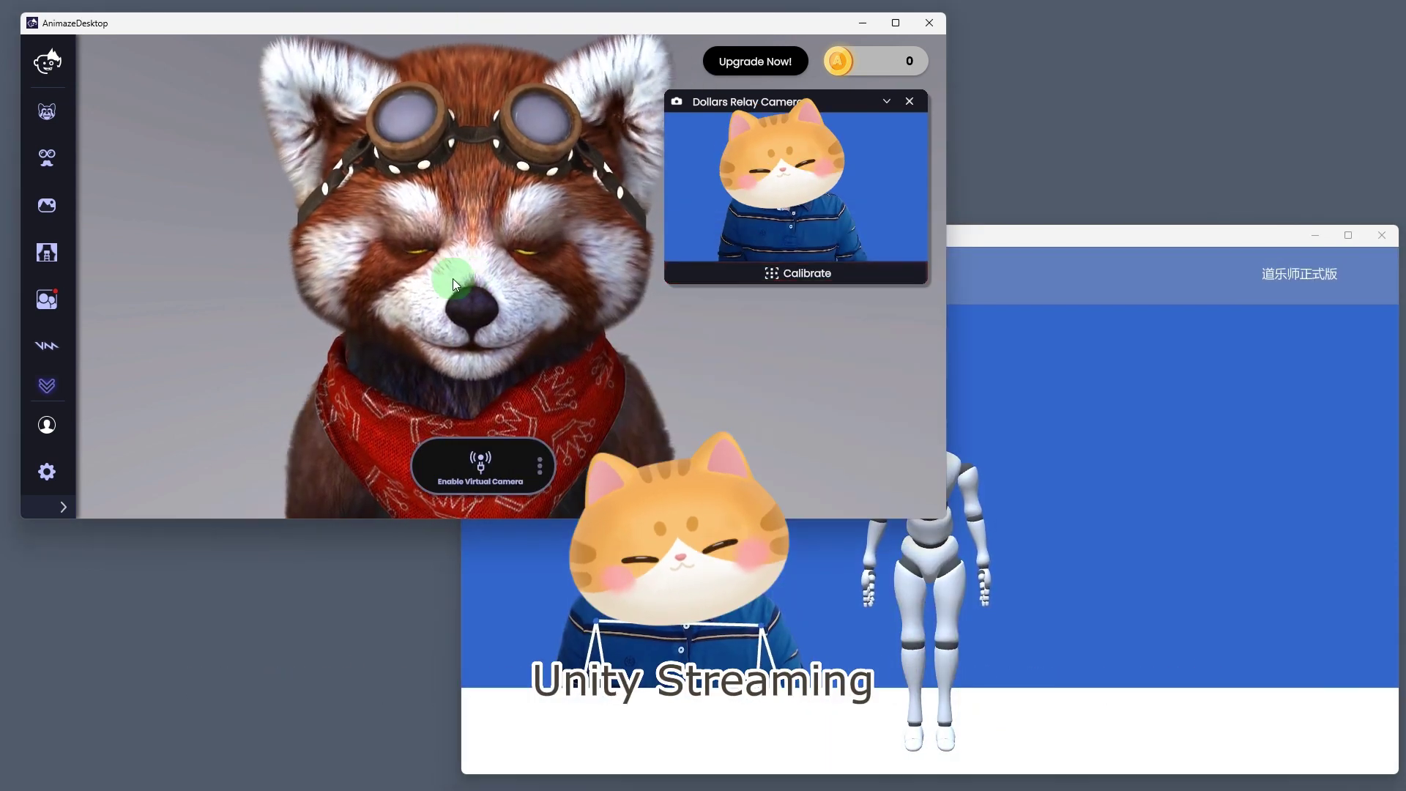
scroll(454, 297, "down", 5)
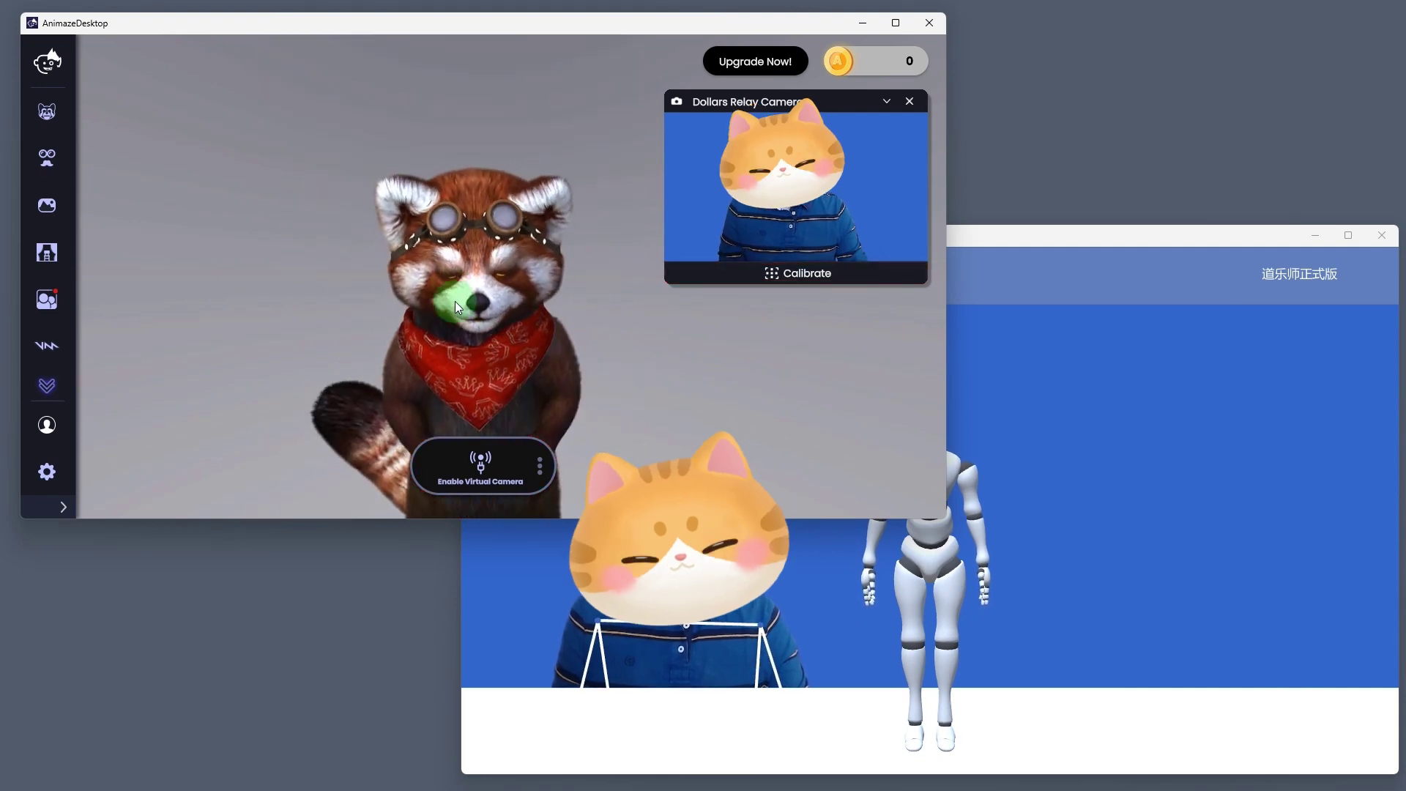
Switch on the VMC Protocol based Body Tracker in Advanced Tracking Configuration's tracker list.
left_click(59, 472)
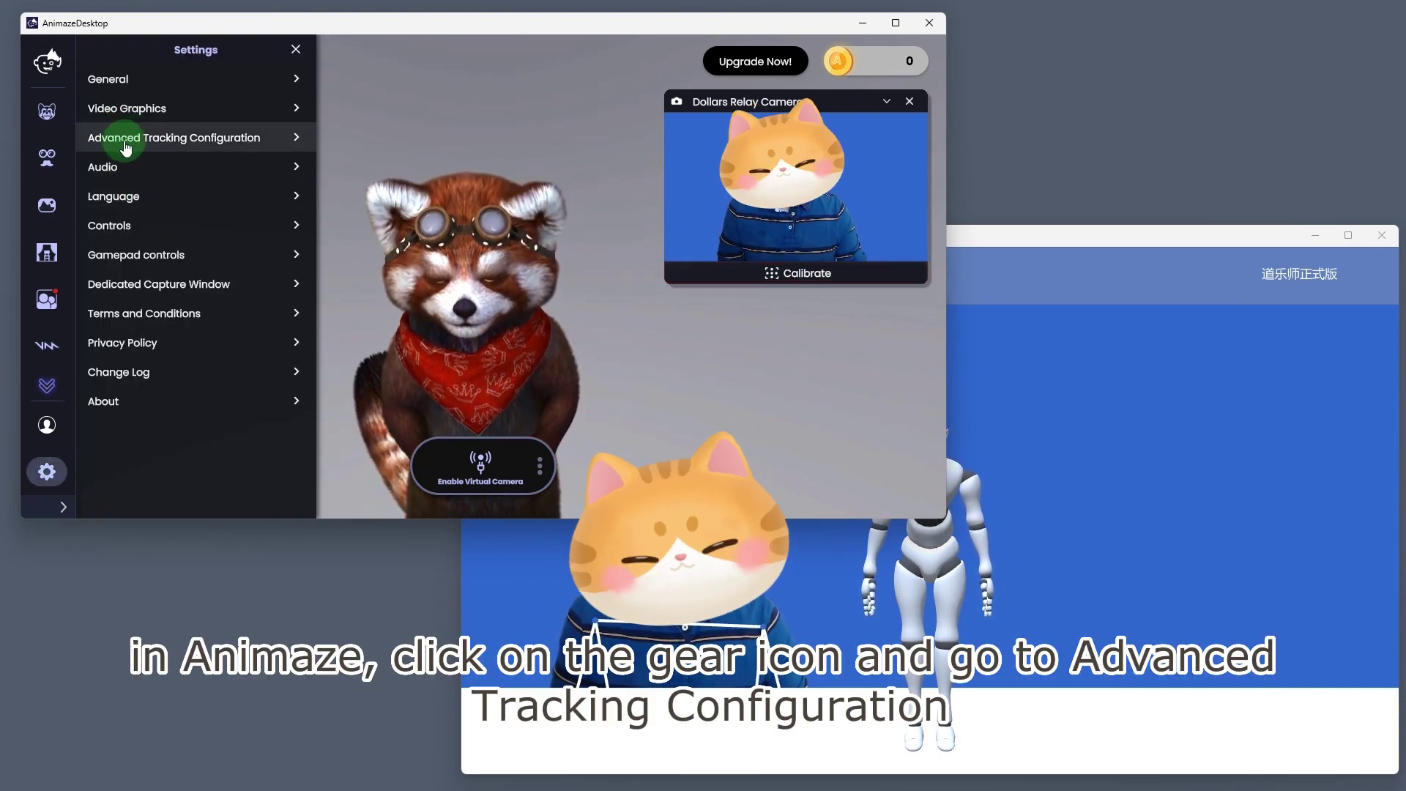
left_click(181, 149)
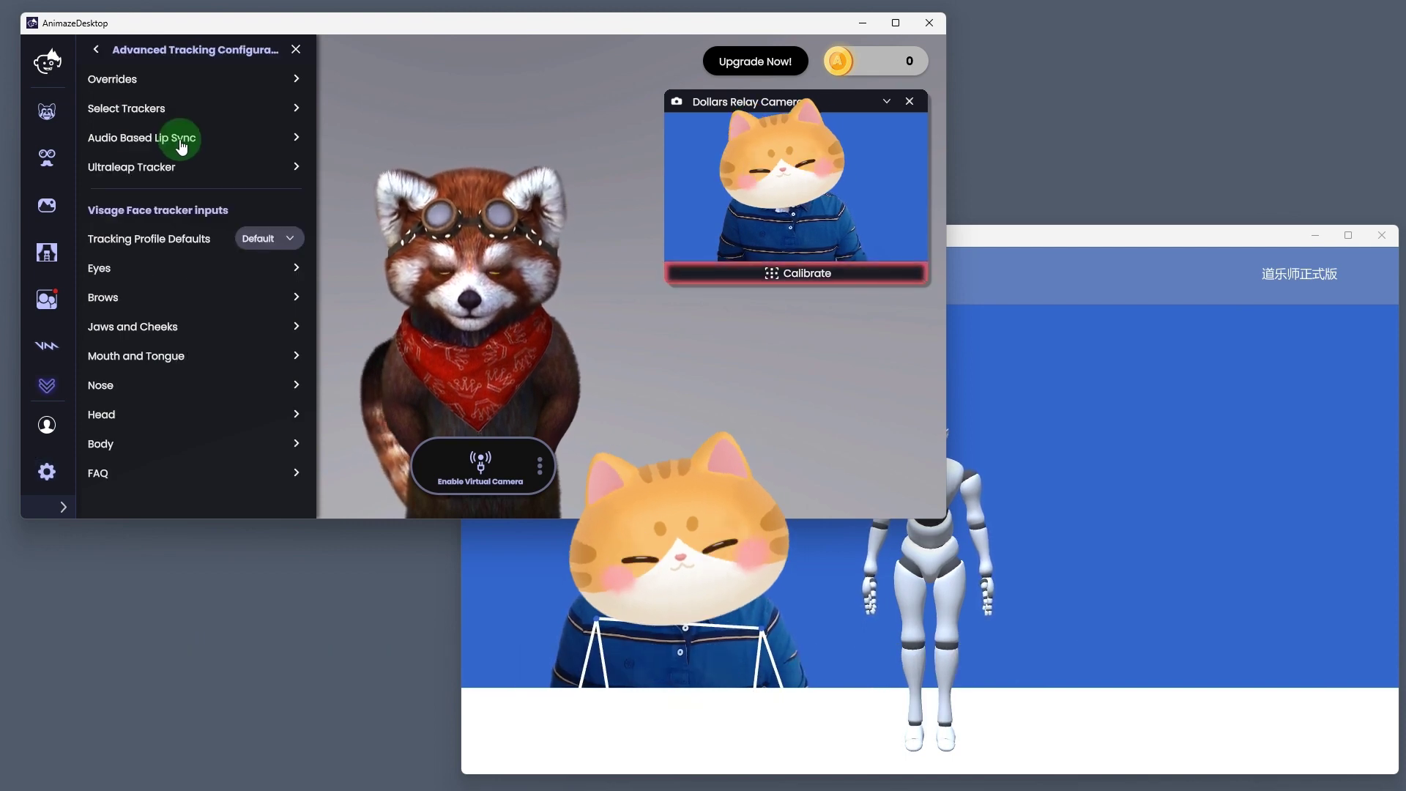
left_click(138, 110)
scroll(245, 274, "down", 6)
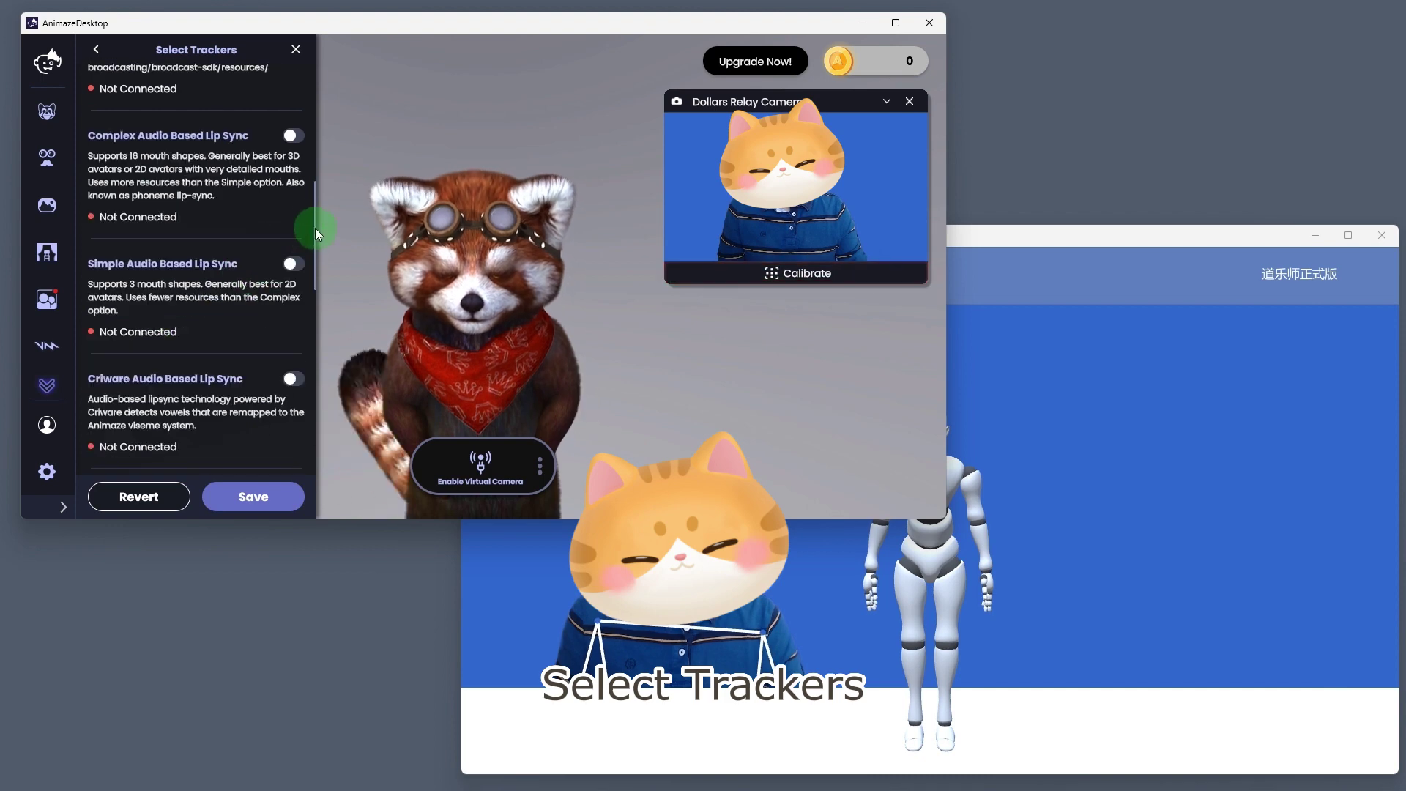
scroll(148, 381, "down", 3)
scroll(149, 380, "down", 5)
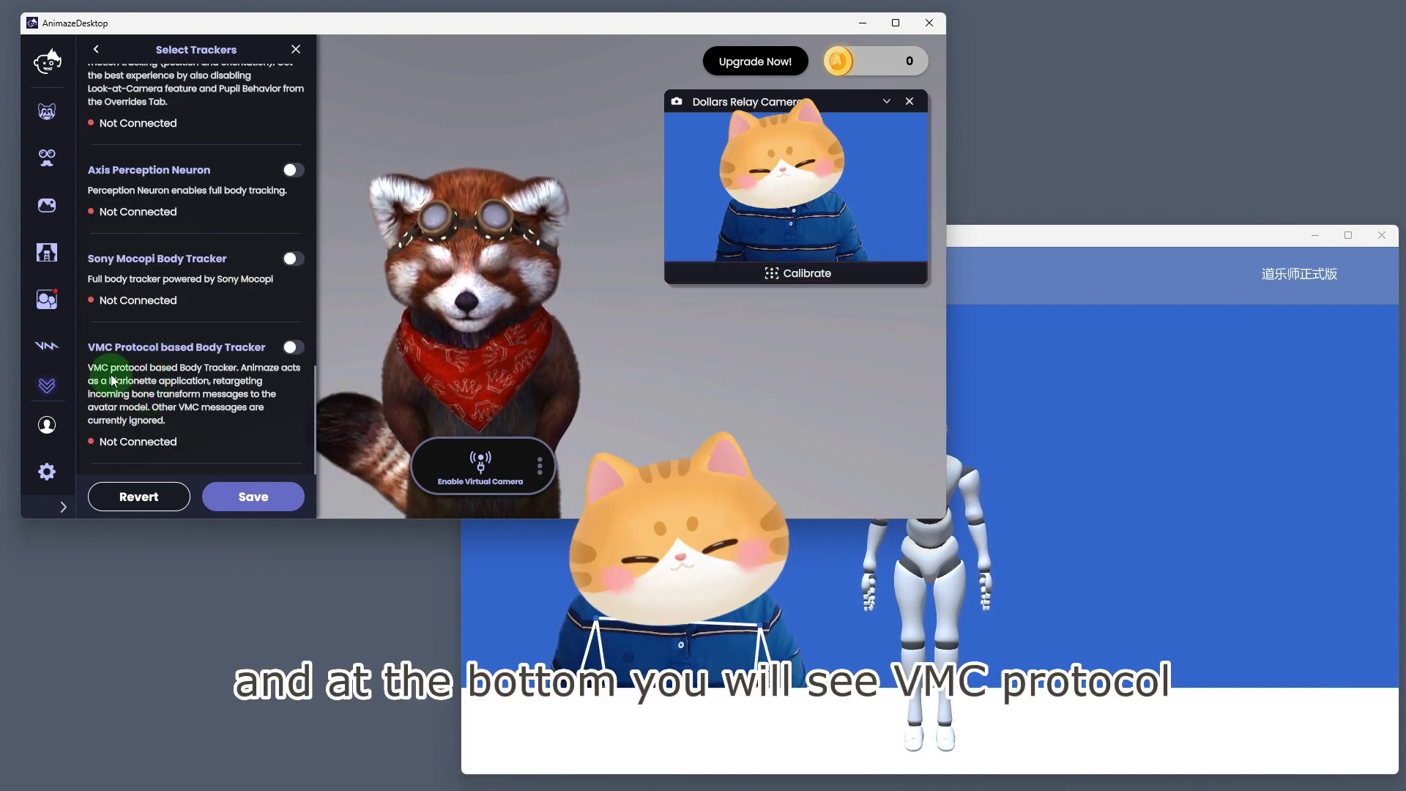
left_click(292, 346)
scroll(220, 352, "down", 2)
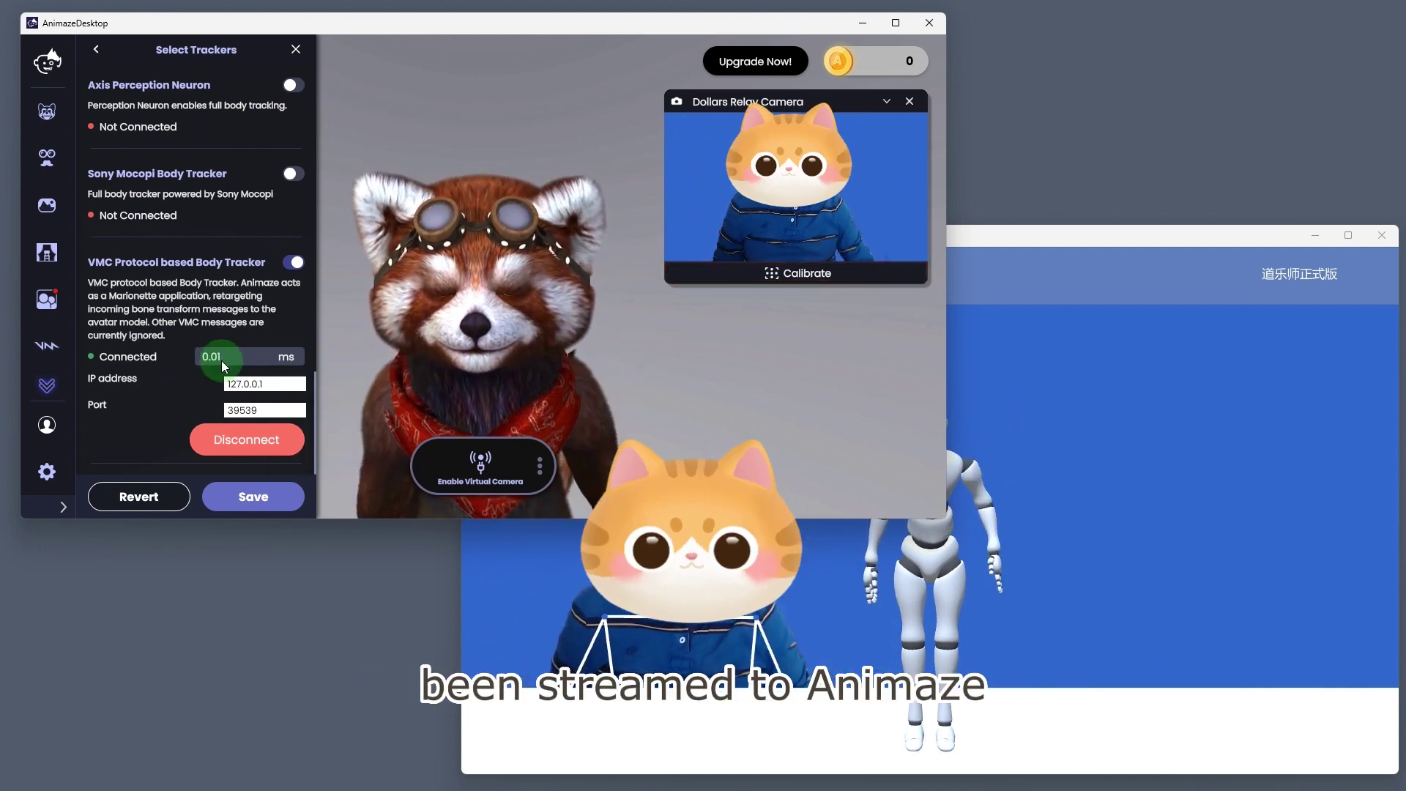
Close the tracker panel and lower Dollars MoCap's 灵敏度 slider from its maximum.
left_click(295, 49)
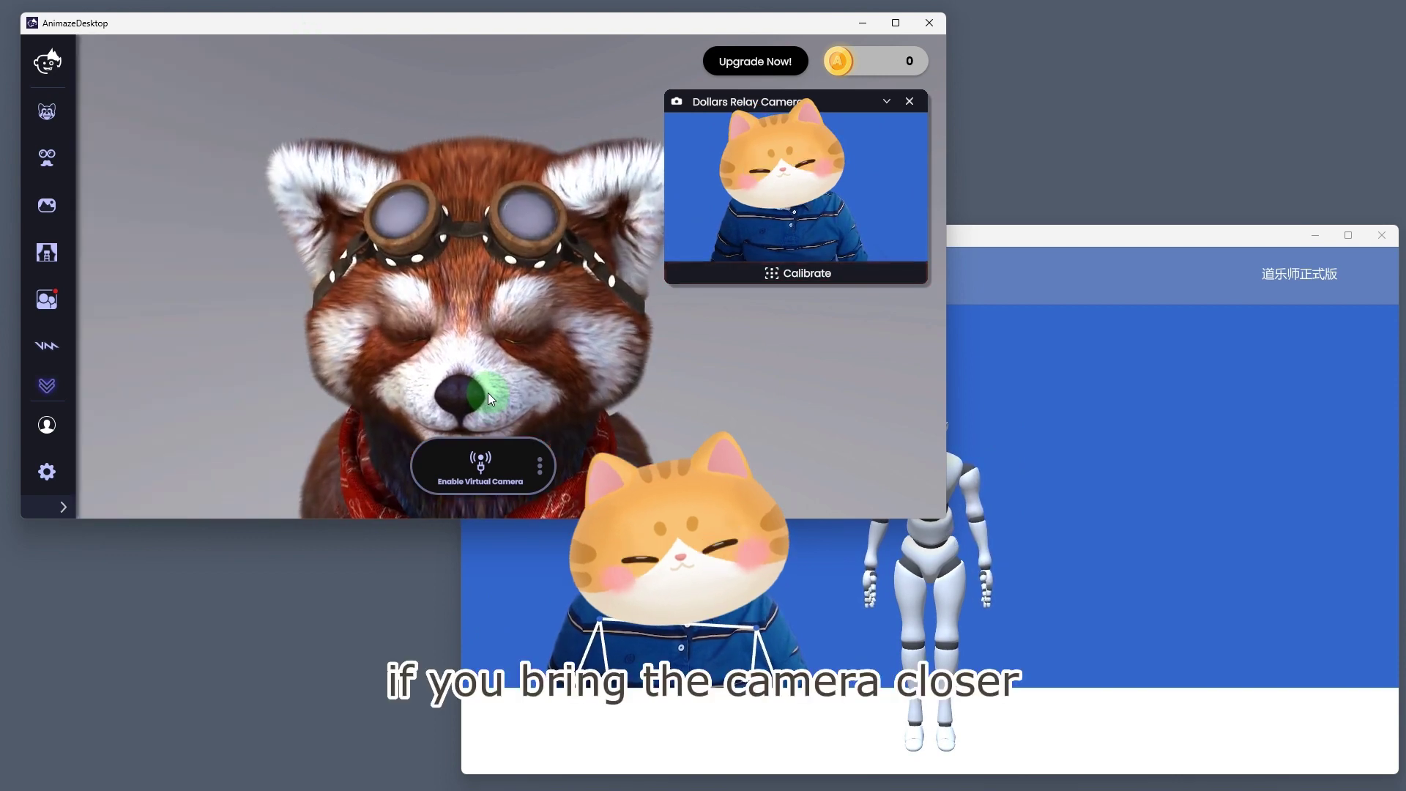
left_click(952, 277)
left_click(721, 276)
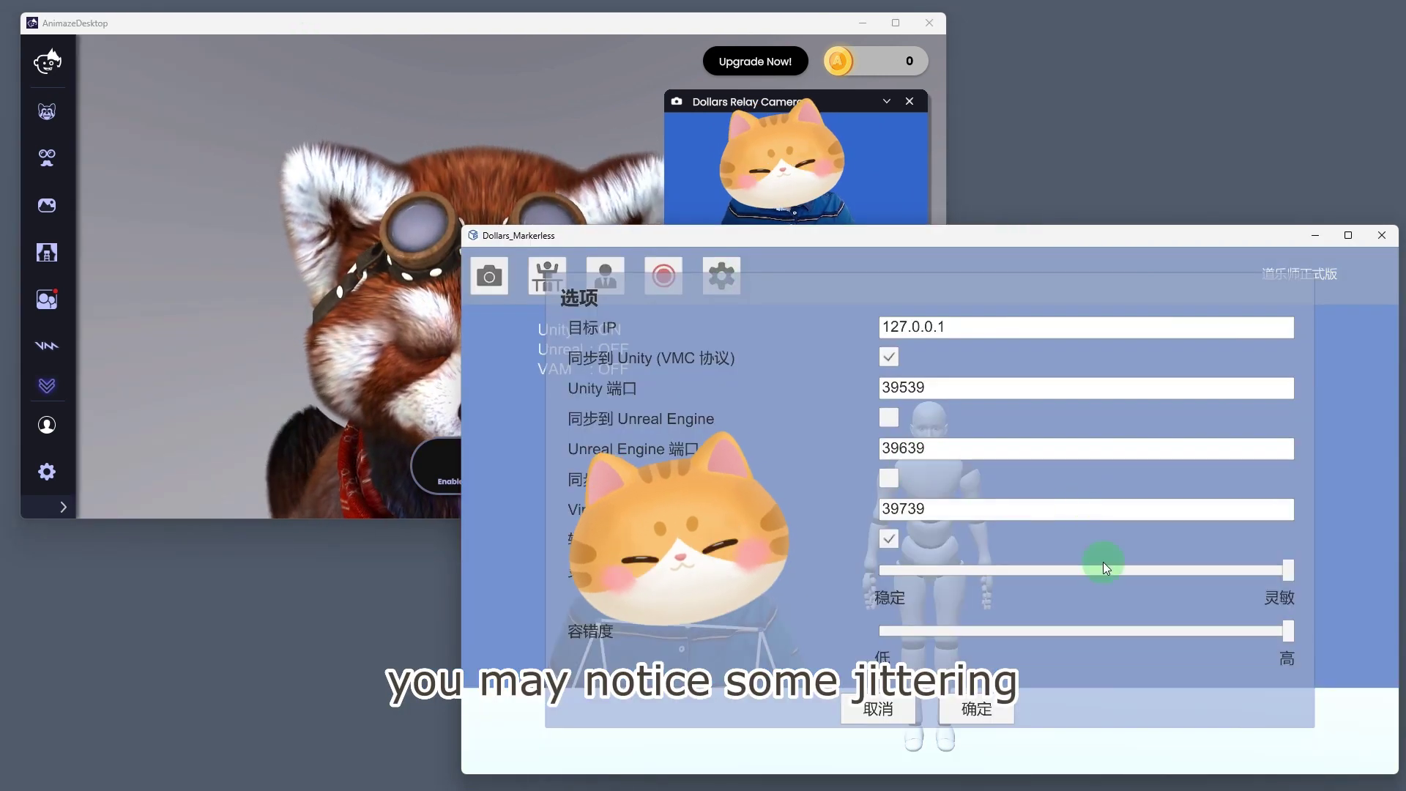
left_click_drag(1295, 577, 1167, 580)
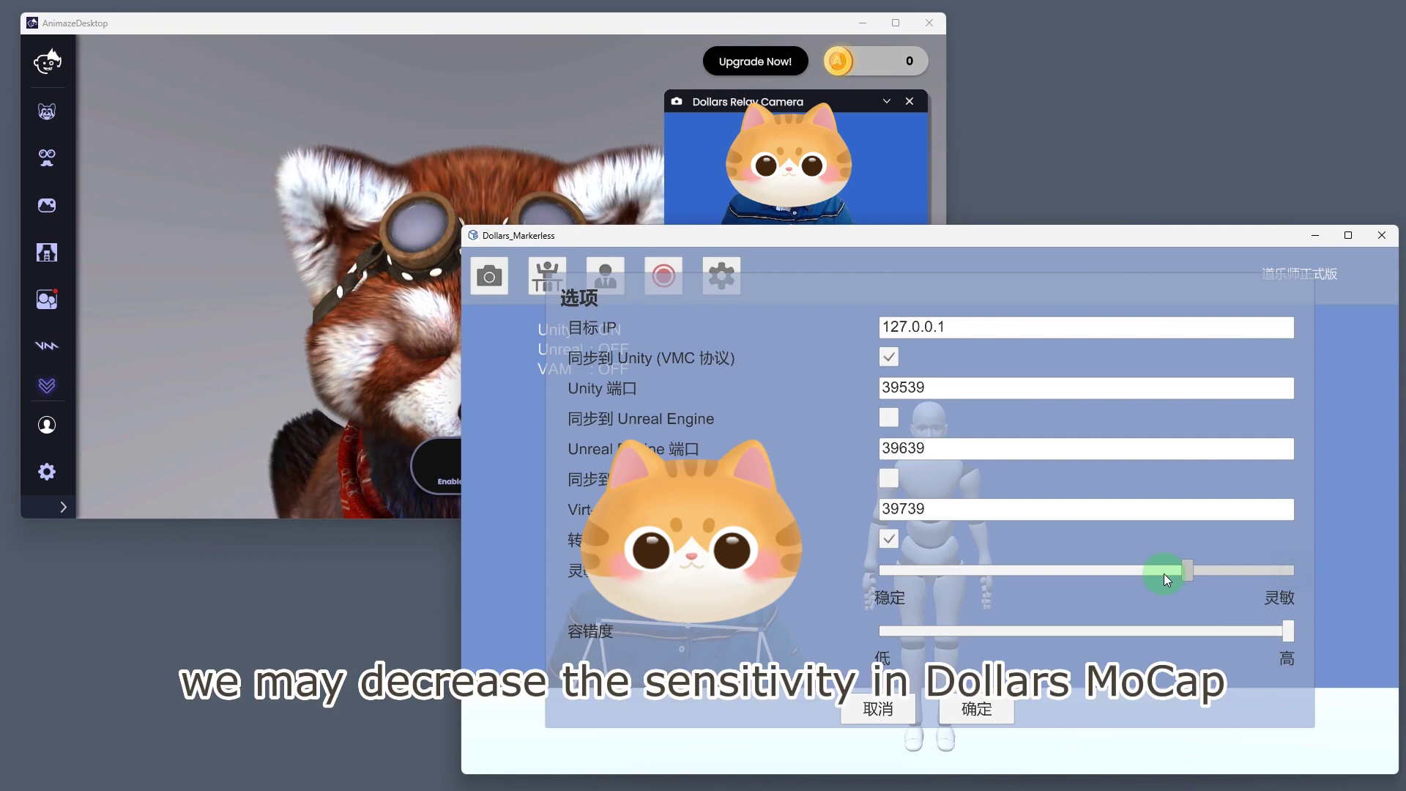
left_click(978, 711)
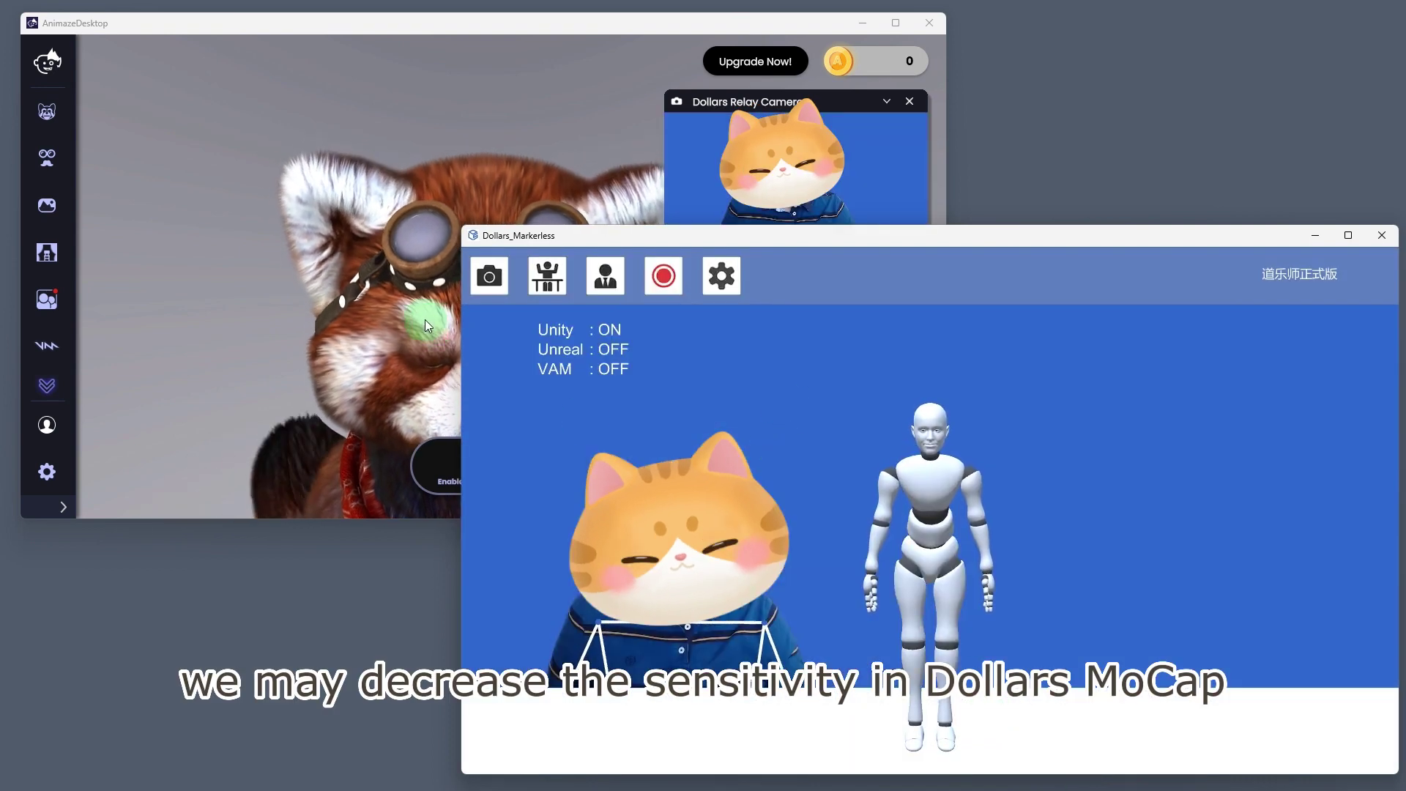
left_click(536, 280)
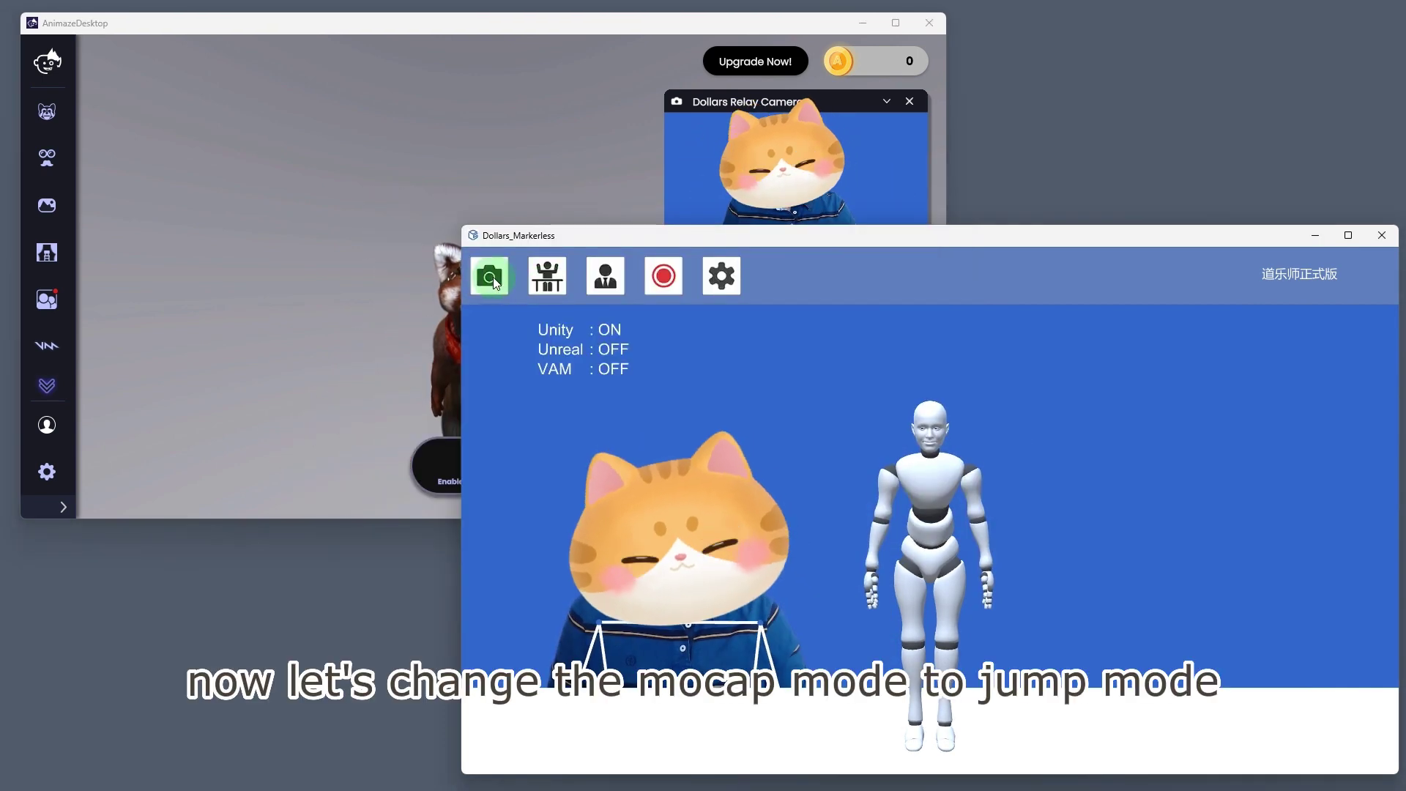
Switch to jump mode and load the dance video as the 视频文件 source.
left_click(564, 279)
left_click(489, 276)
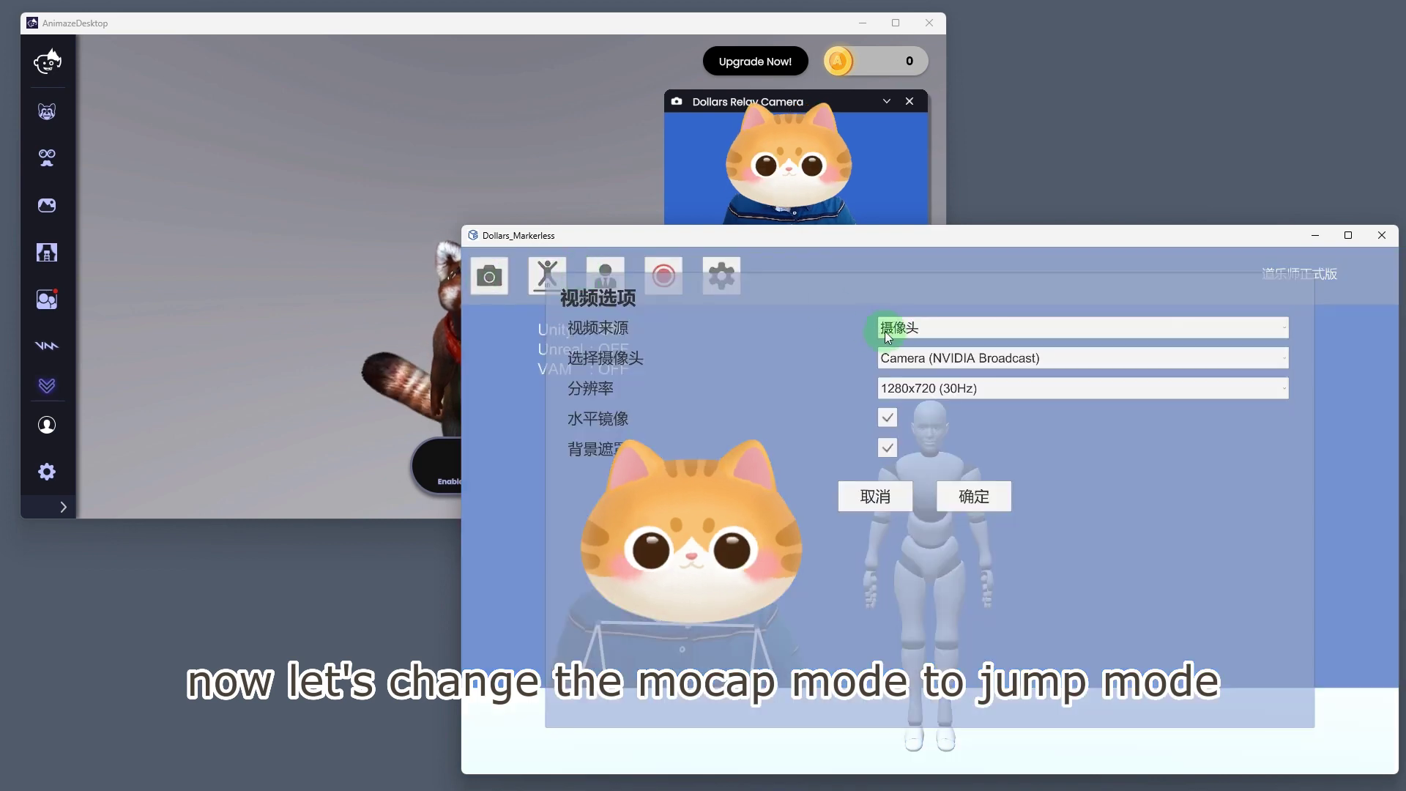
left_click(927, 327)
left_click(925, 368)
left_click(923, 373)
double_click(958, 399)
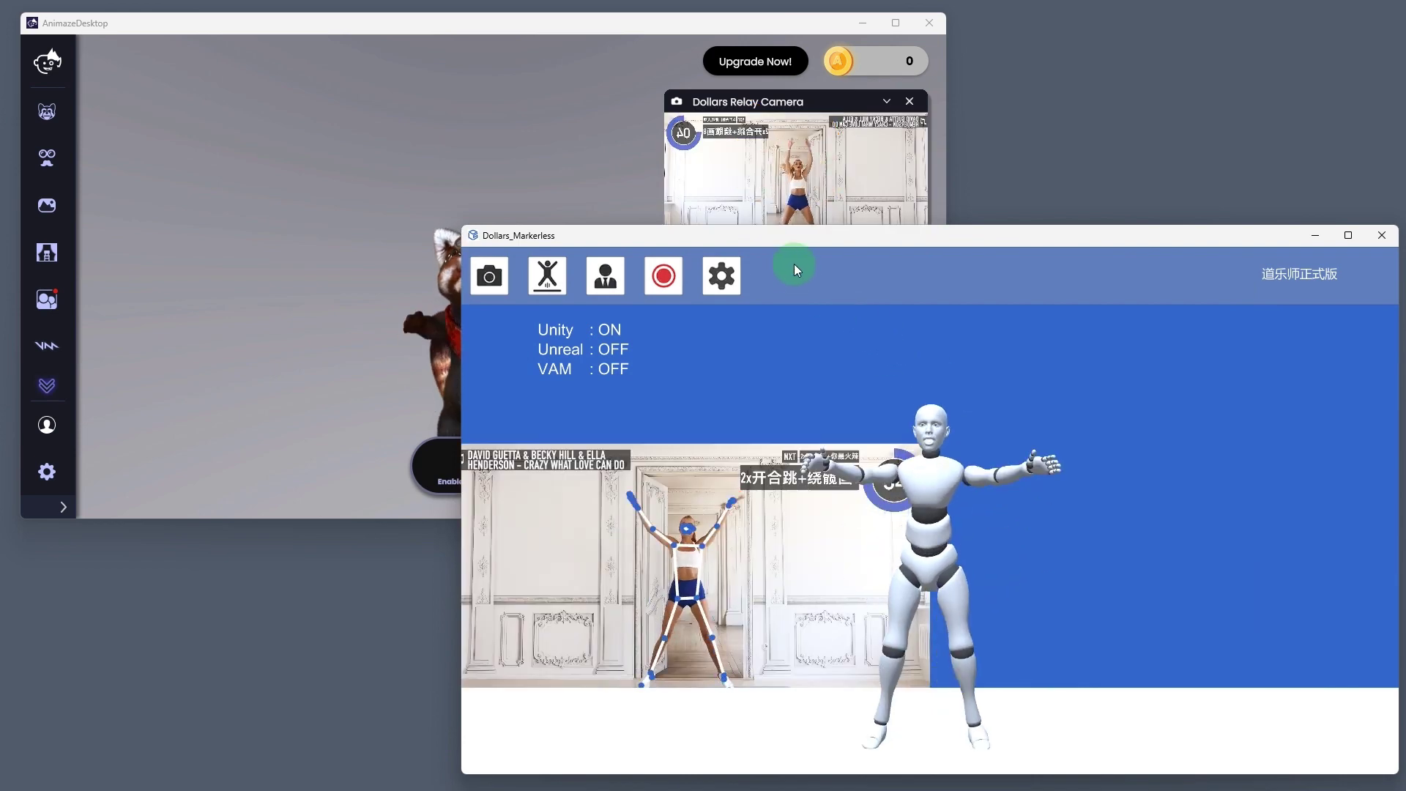
Watch the panda in Animaze, then reopen Dollars MoCap's video source list.
left_click(547, 25)
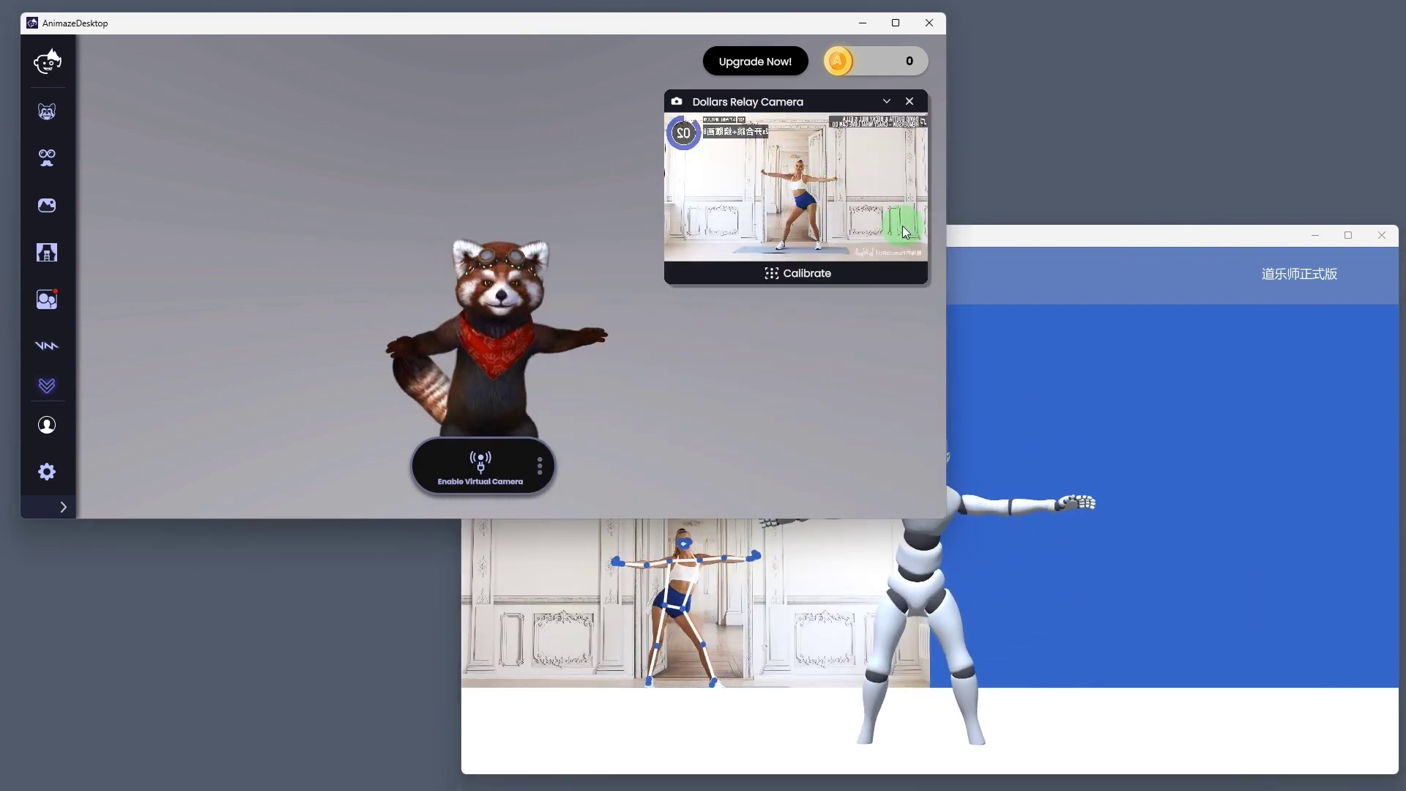
left_click_drag(1011, 241, 1015, 236)
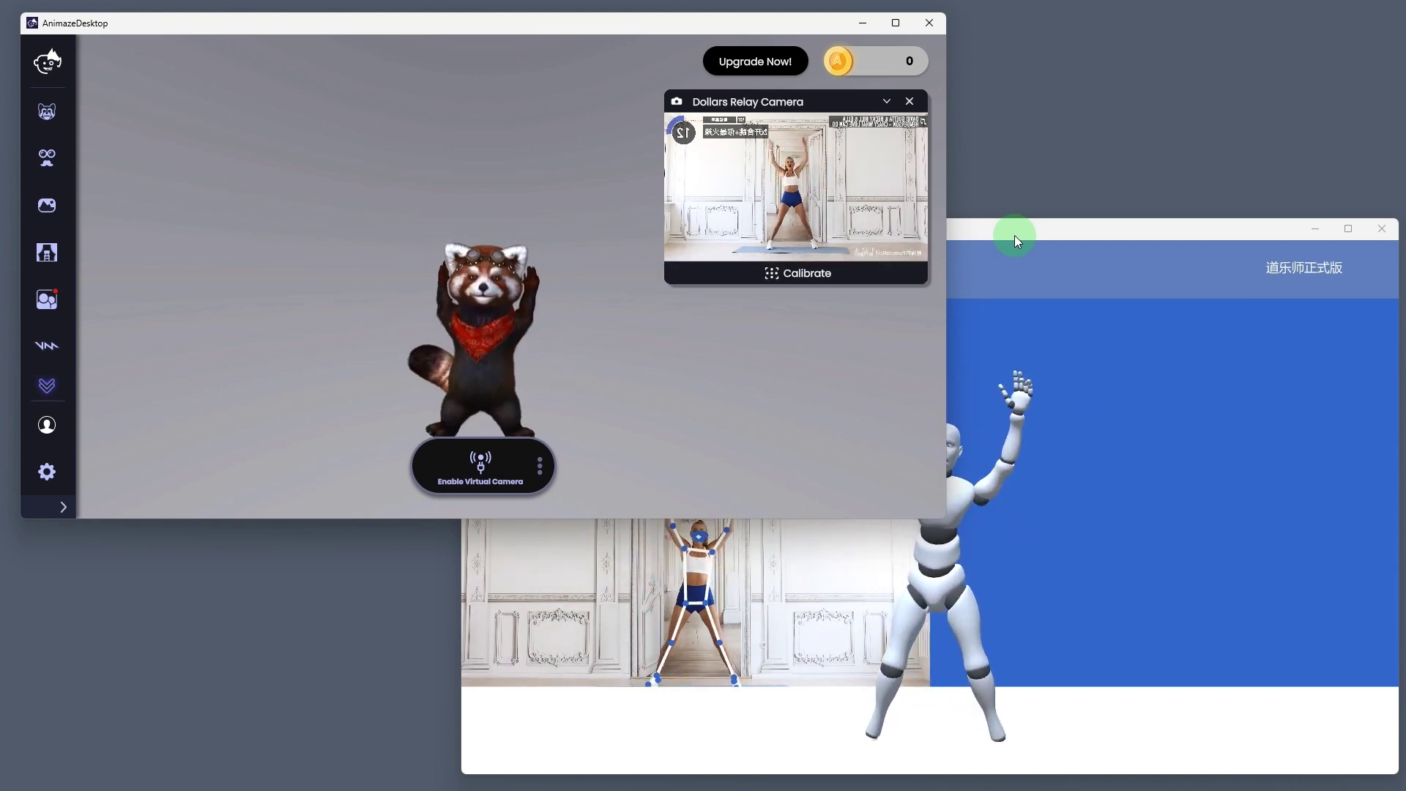
left_click(1014, 235)
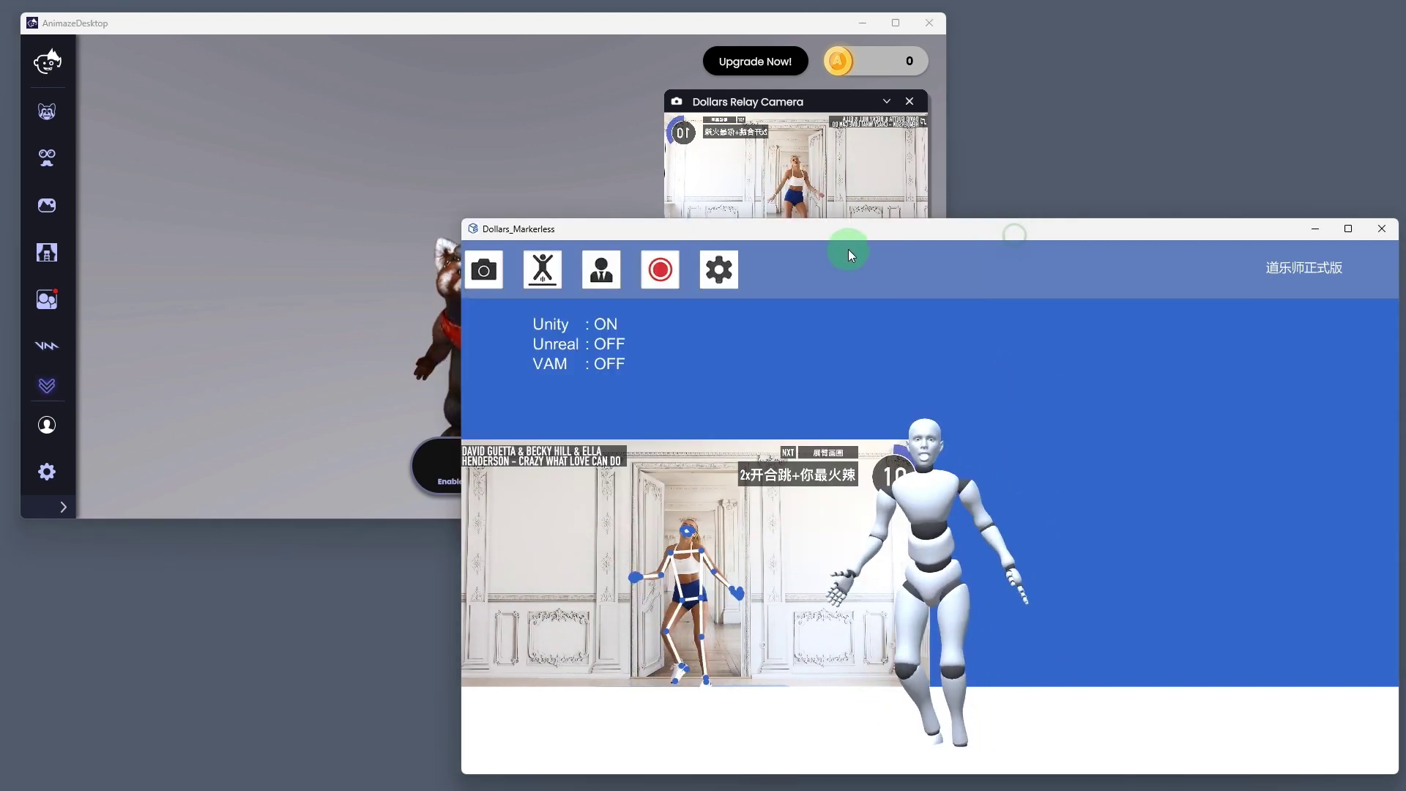
left_click(484, 273)
left_click(942, 331)
Load the basketball dribbling video as the source and watch the panda follow it.
left_click(916, 364)
left_click(925, 380)
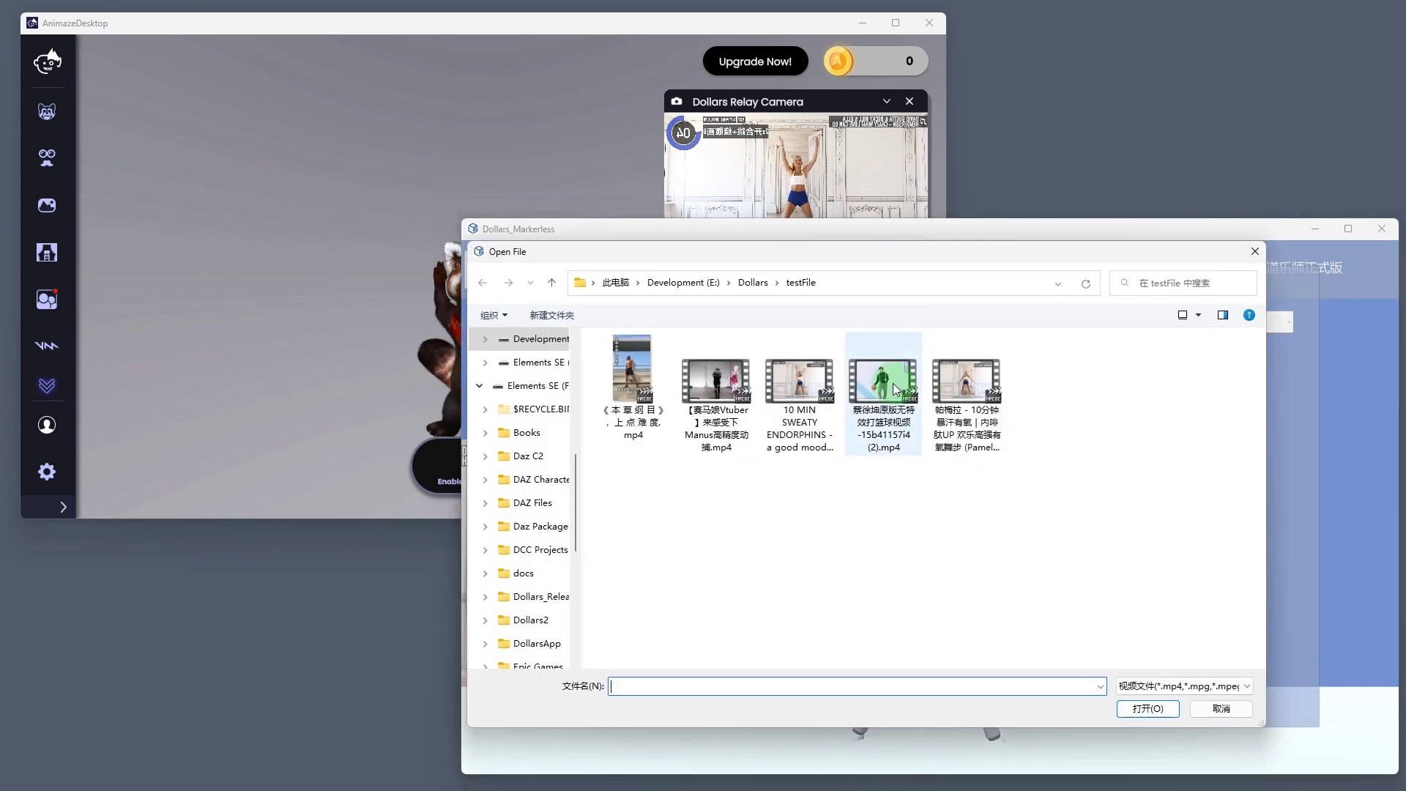
double_click(893, 384)
left_click(594, 24)
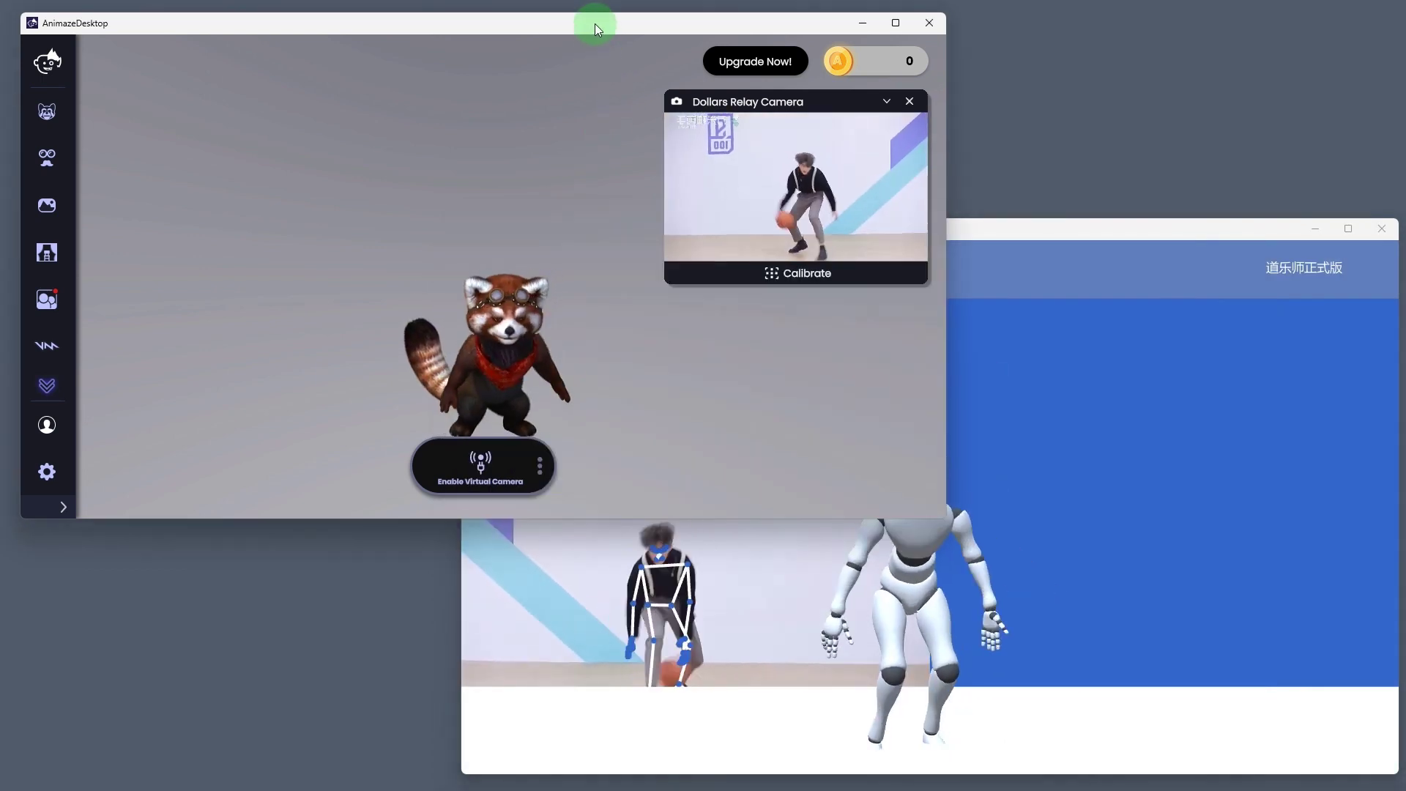